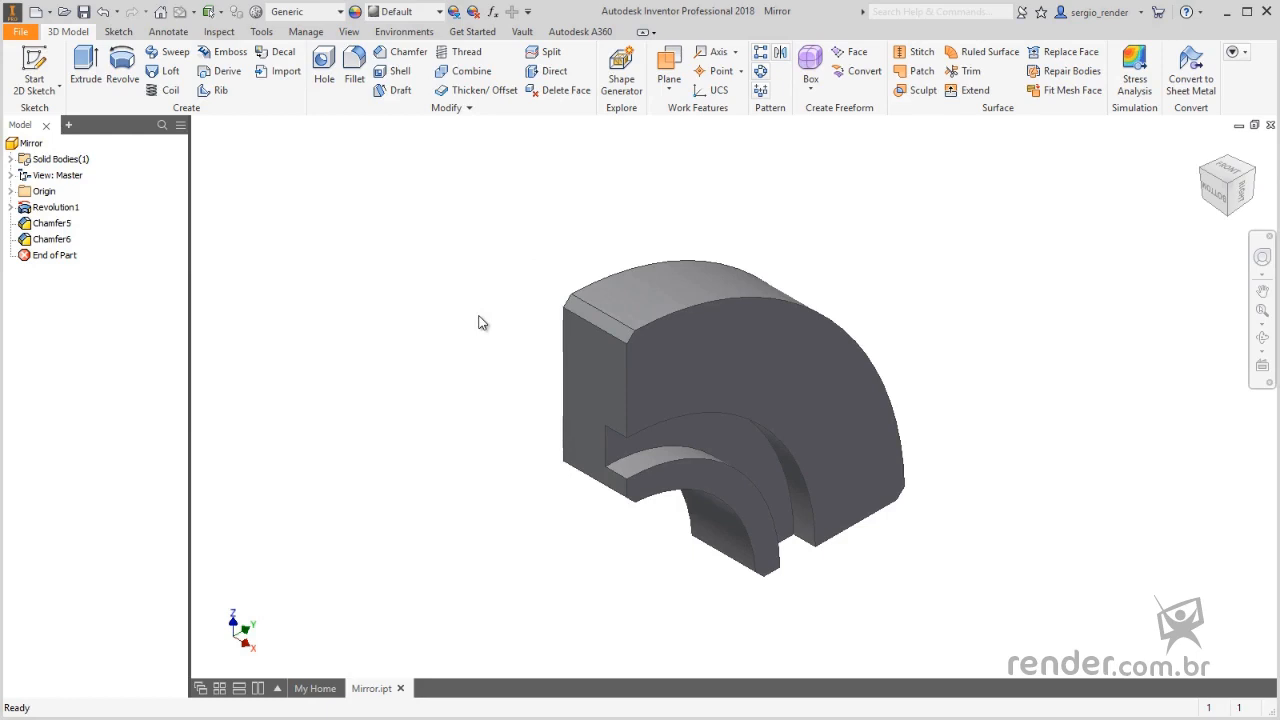
Start a Mirror of the individual revolved feature, using the part's flat end face as the mirror plane.
click(781, 55)
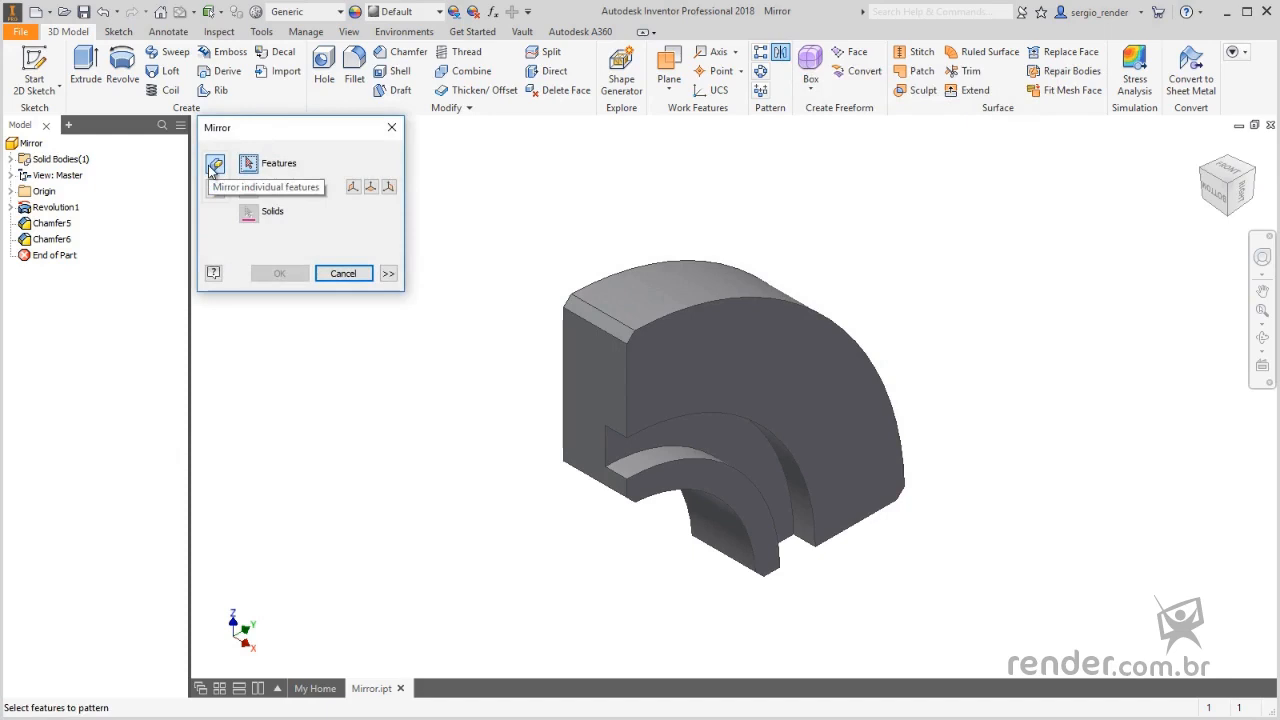
click(687, 388)
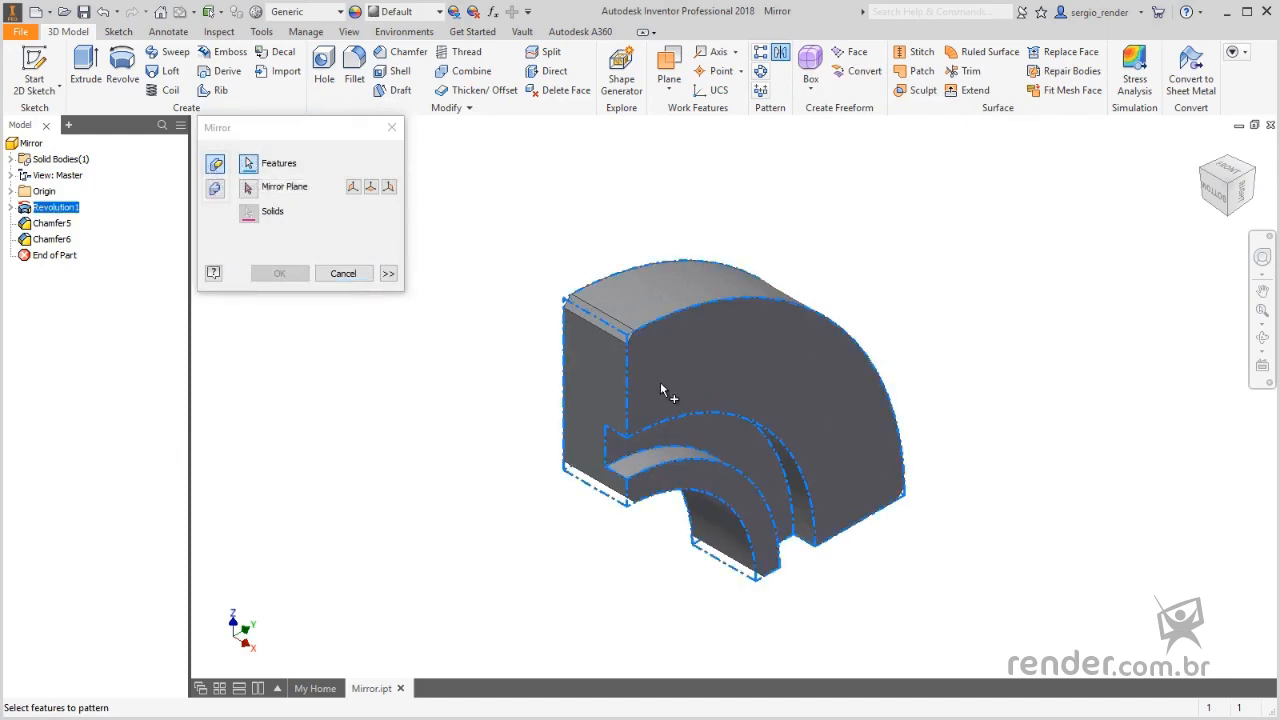
click(249, 190)
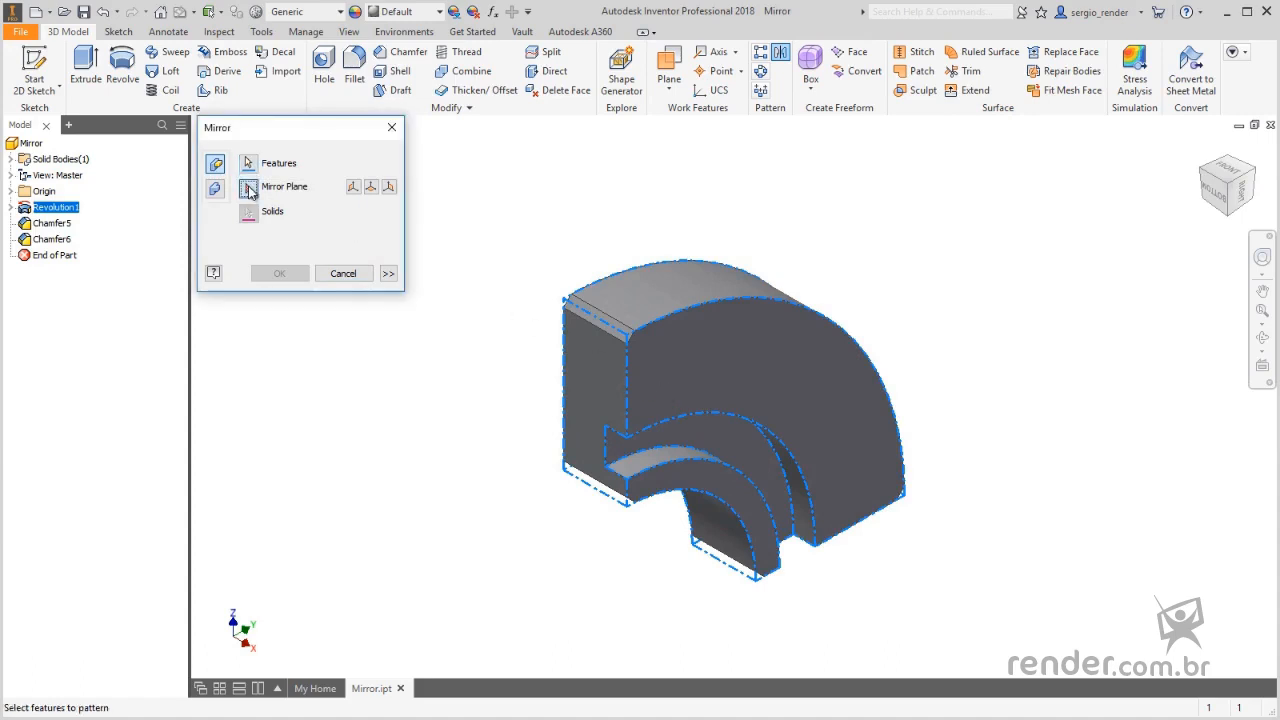
click(590, 382)
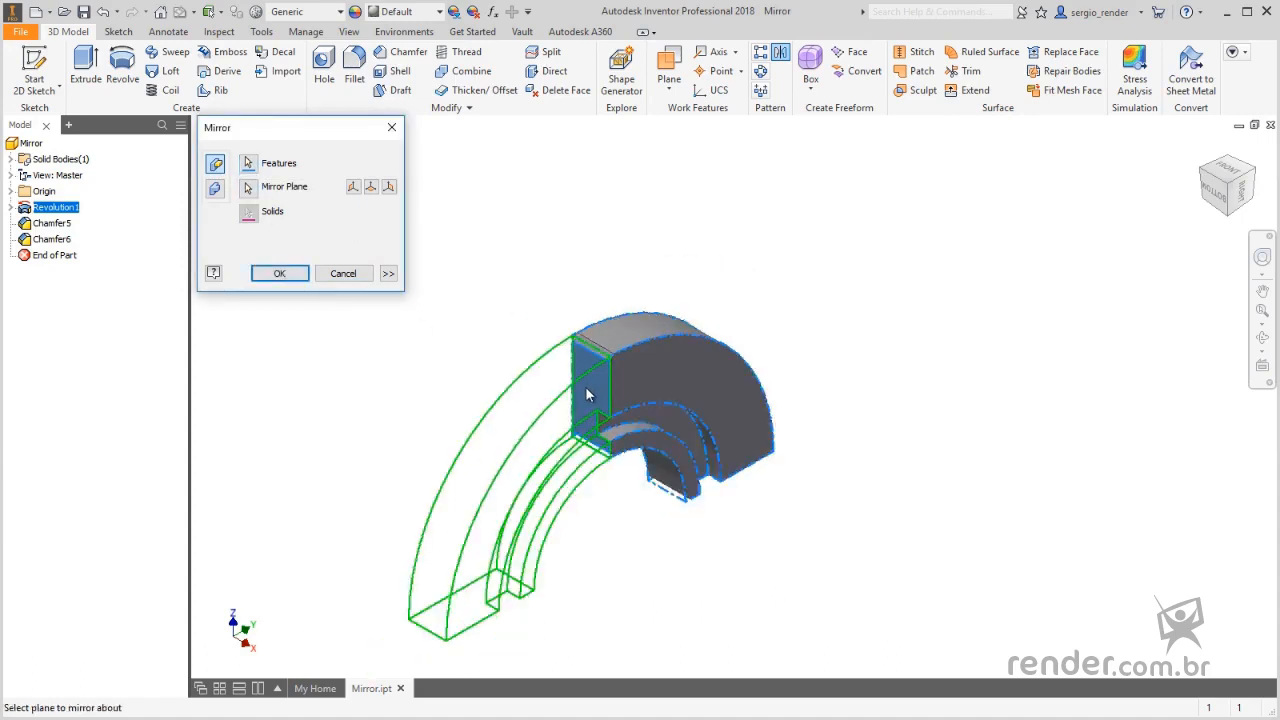
scroll(590, 500, down, 3)
scroll(523, 420, up, 5)
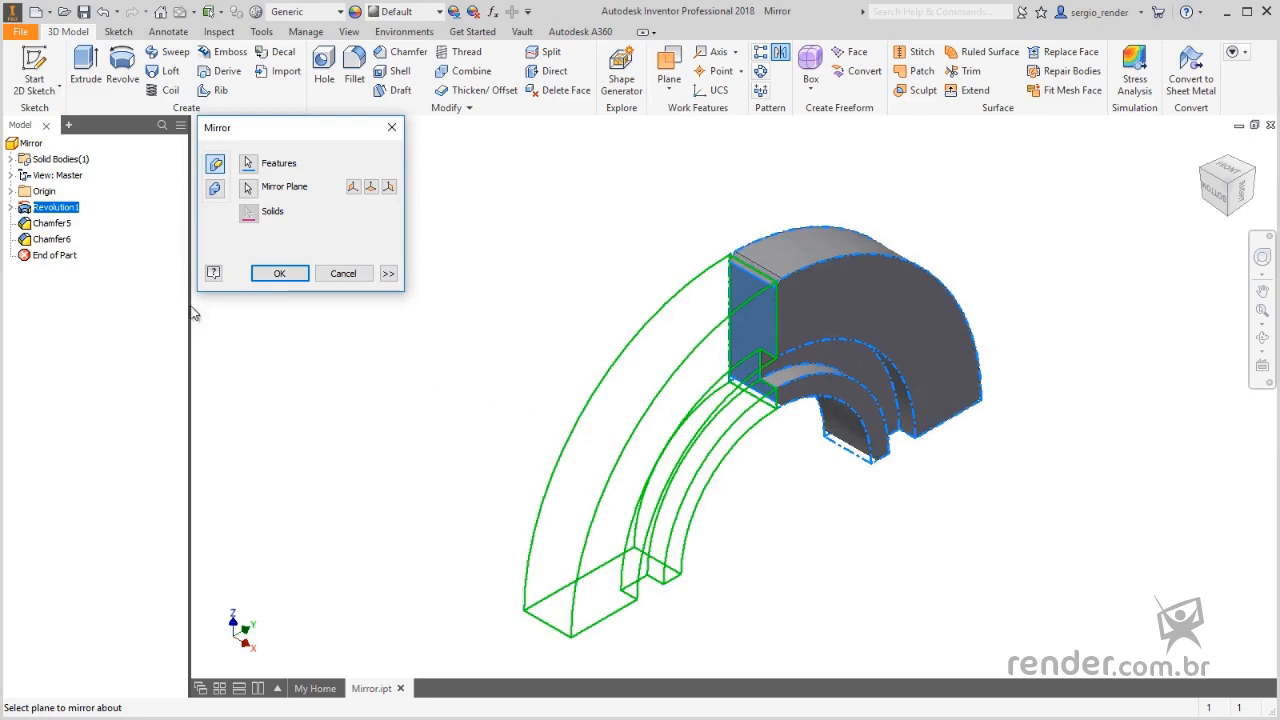
click(10, 191)
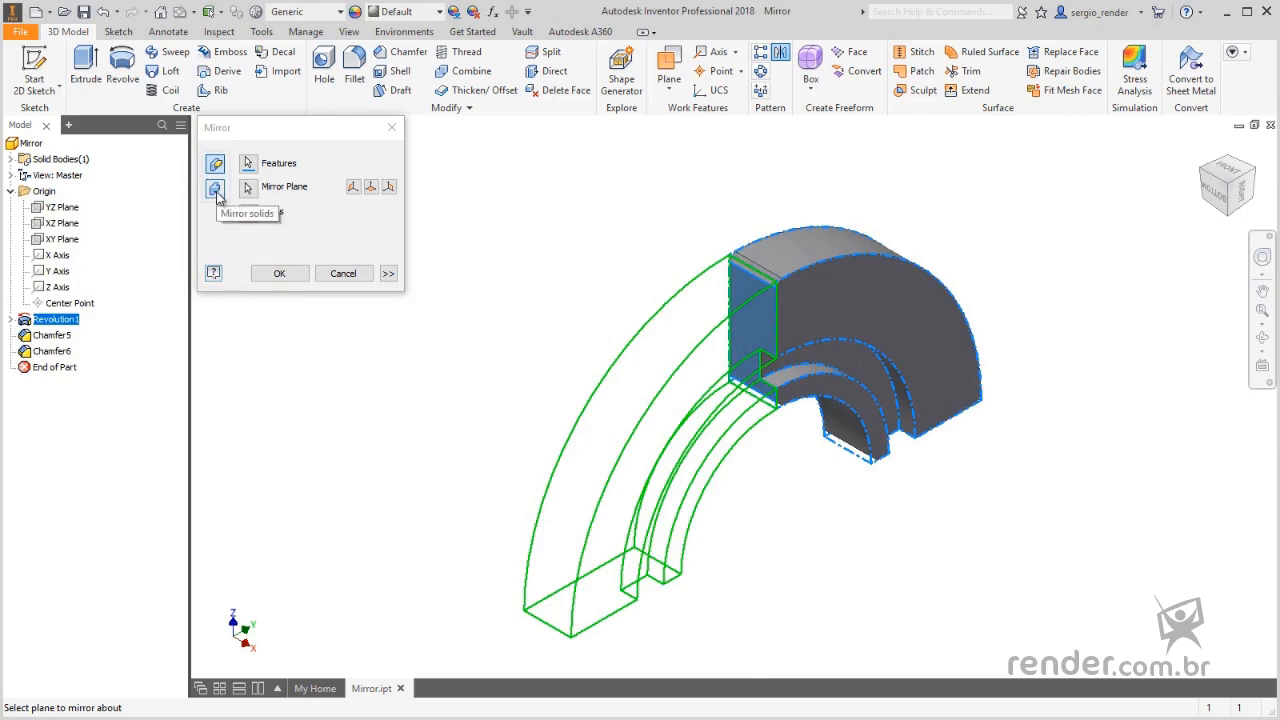
Try mirroring the whole solid about the YZ, XZ and XY origin planes, with Remove Original enabled.
click(216, 192)
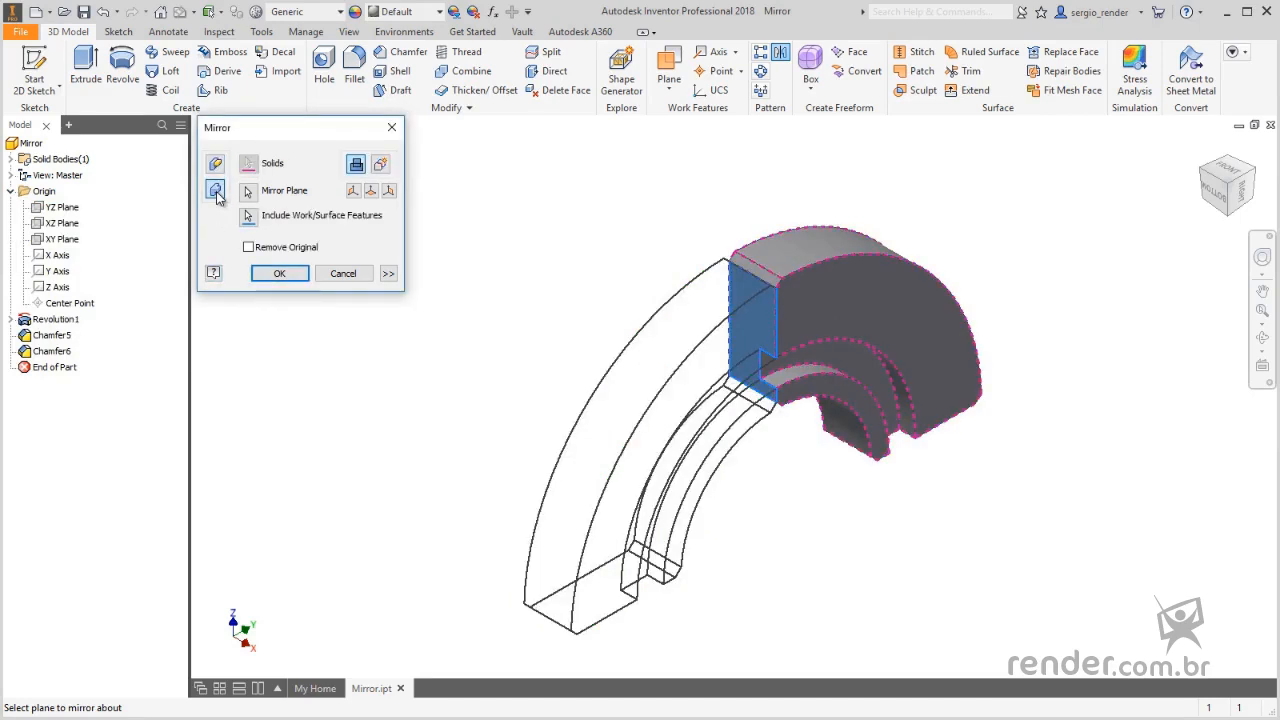
click(248, 191)
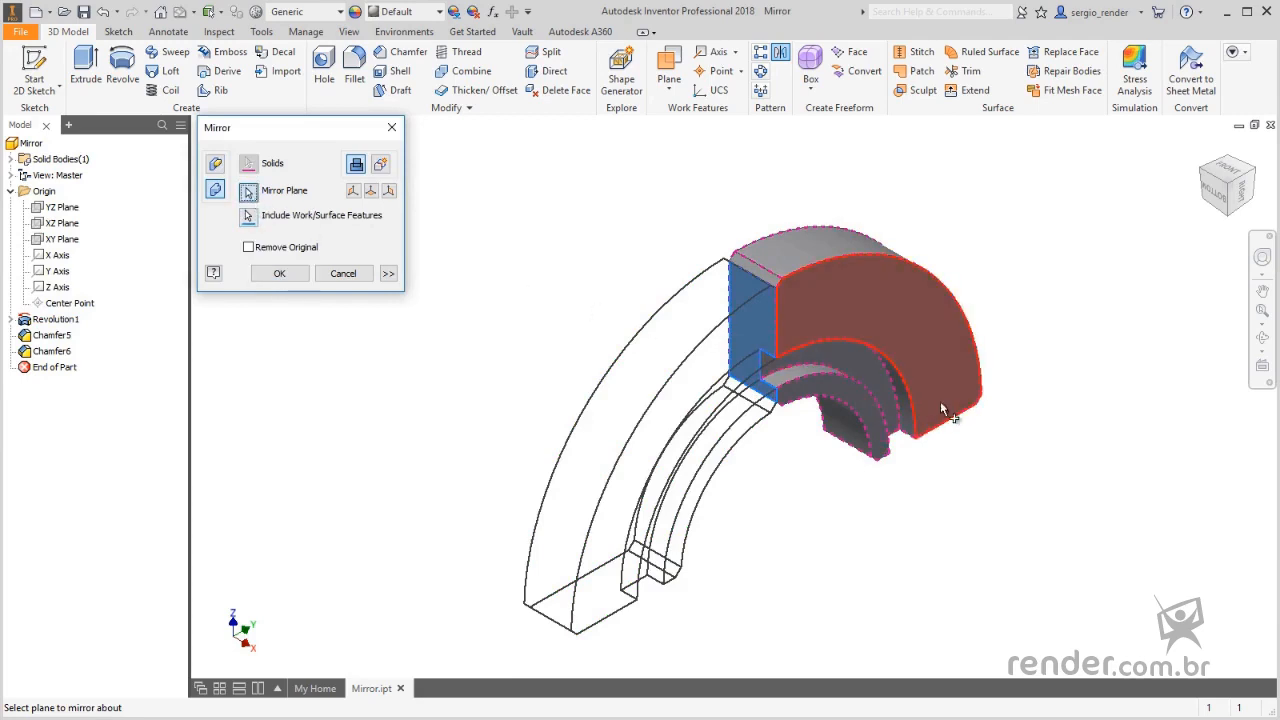
click(366, 193)
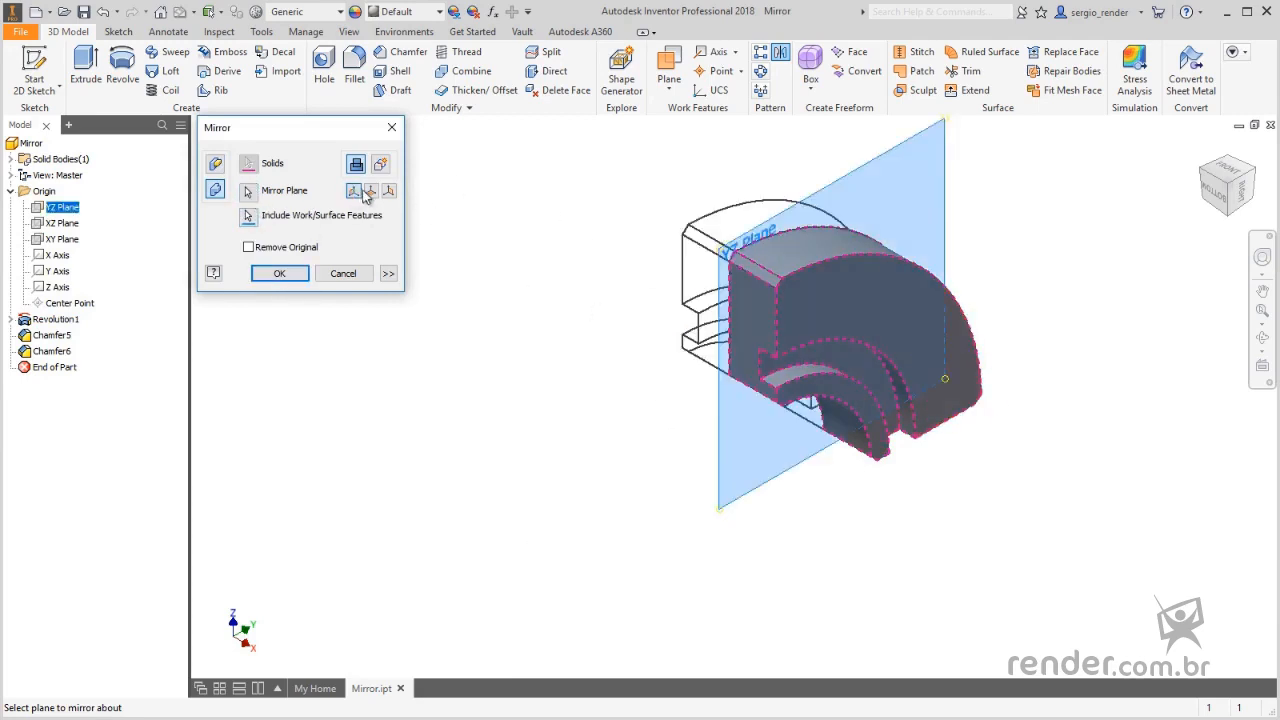
click(370, 192)
click(389, 192)
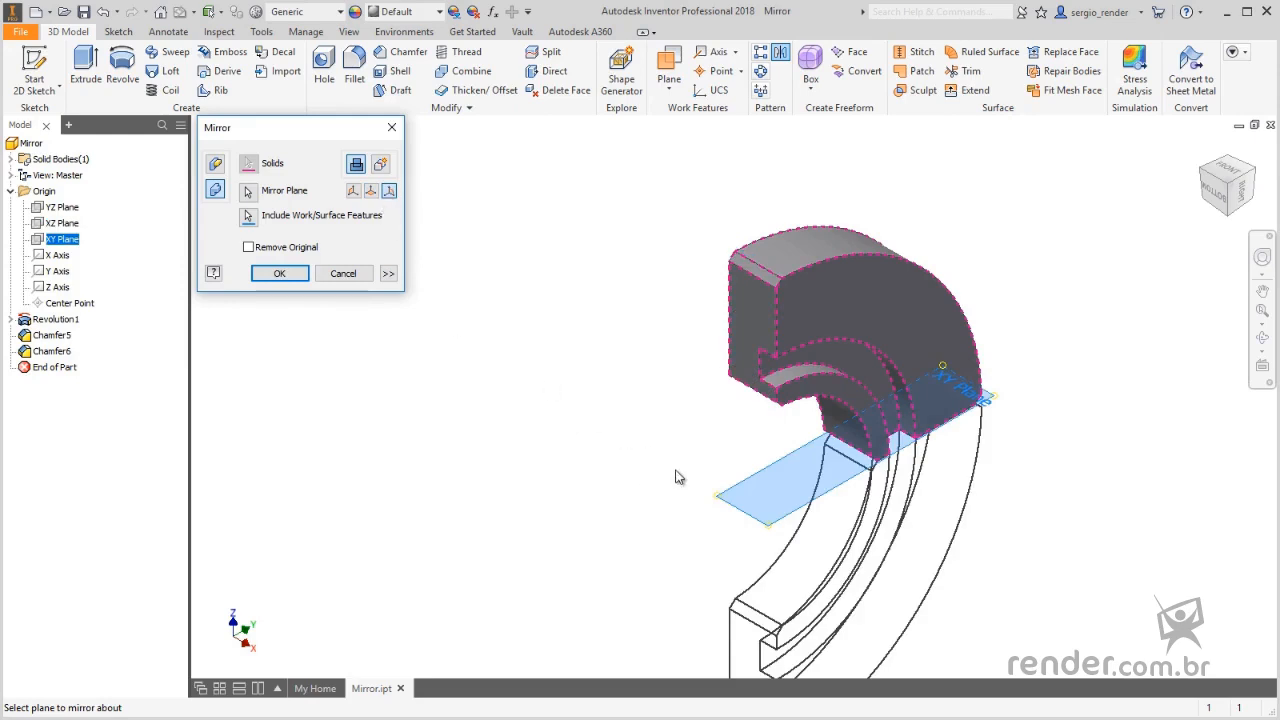
click(249, 247)
scroll(934, 516, down, 2)
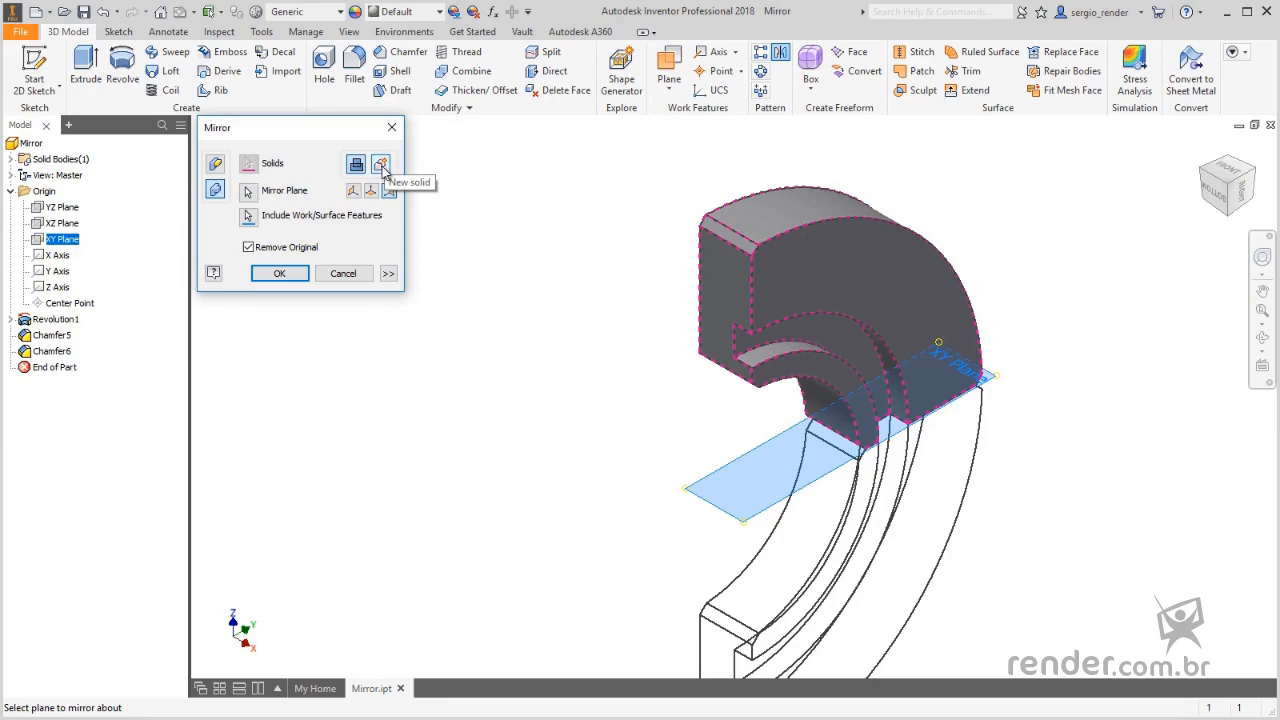
Mirror the individual revolved feature about the part's flat end face.
click(215, 163)
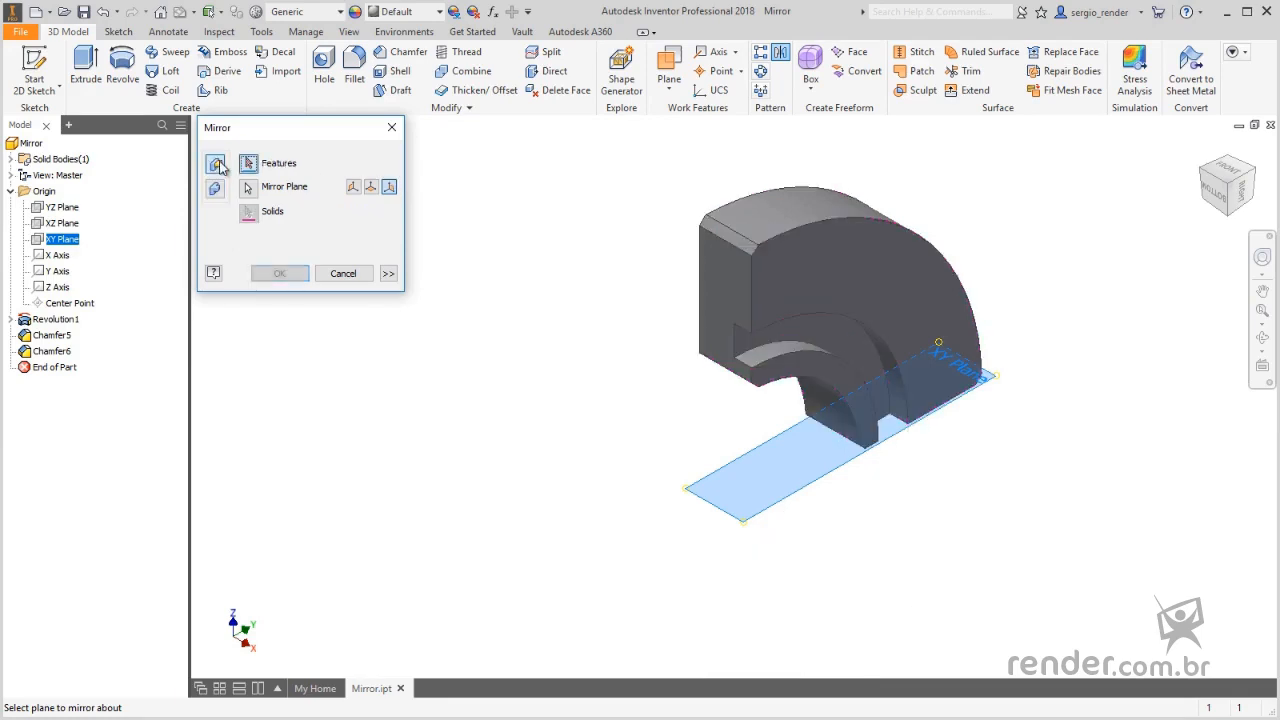
click(752, 284)
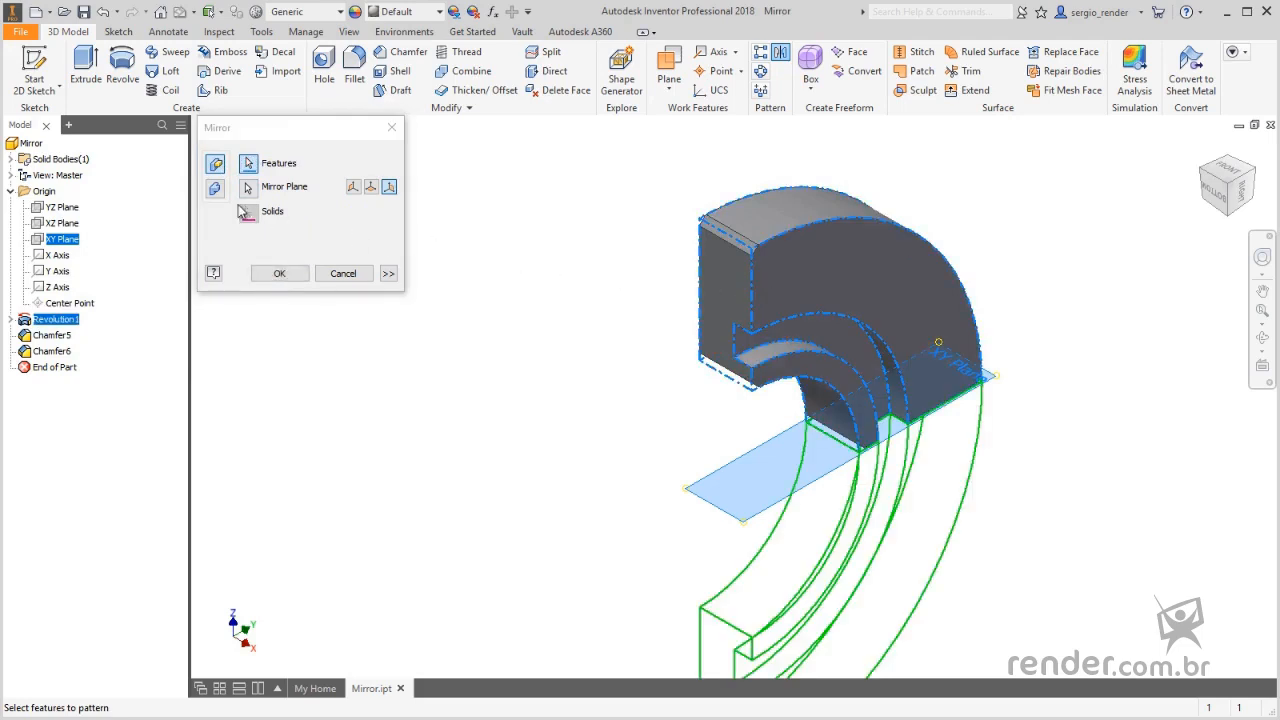
click(744, 269)
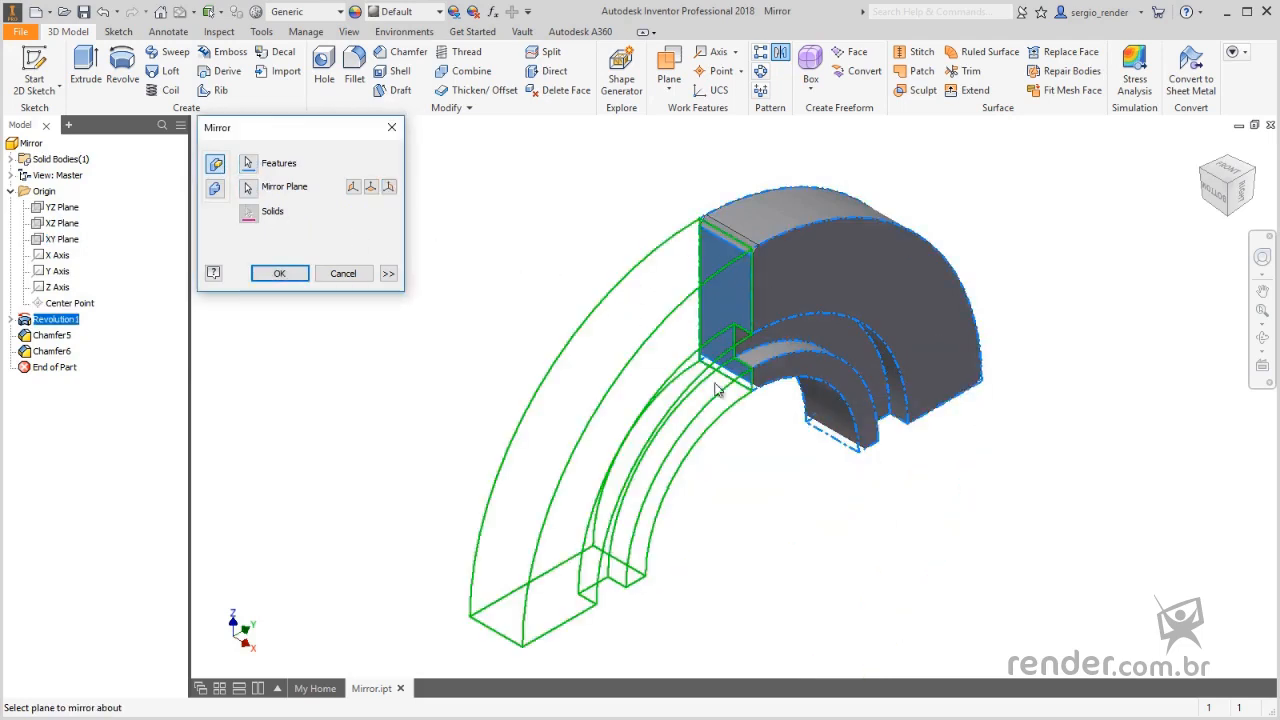
click(280, 274)
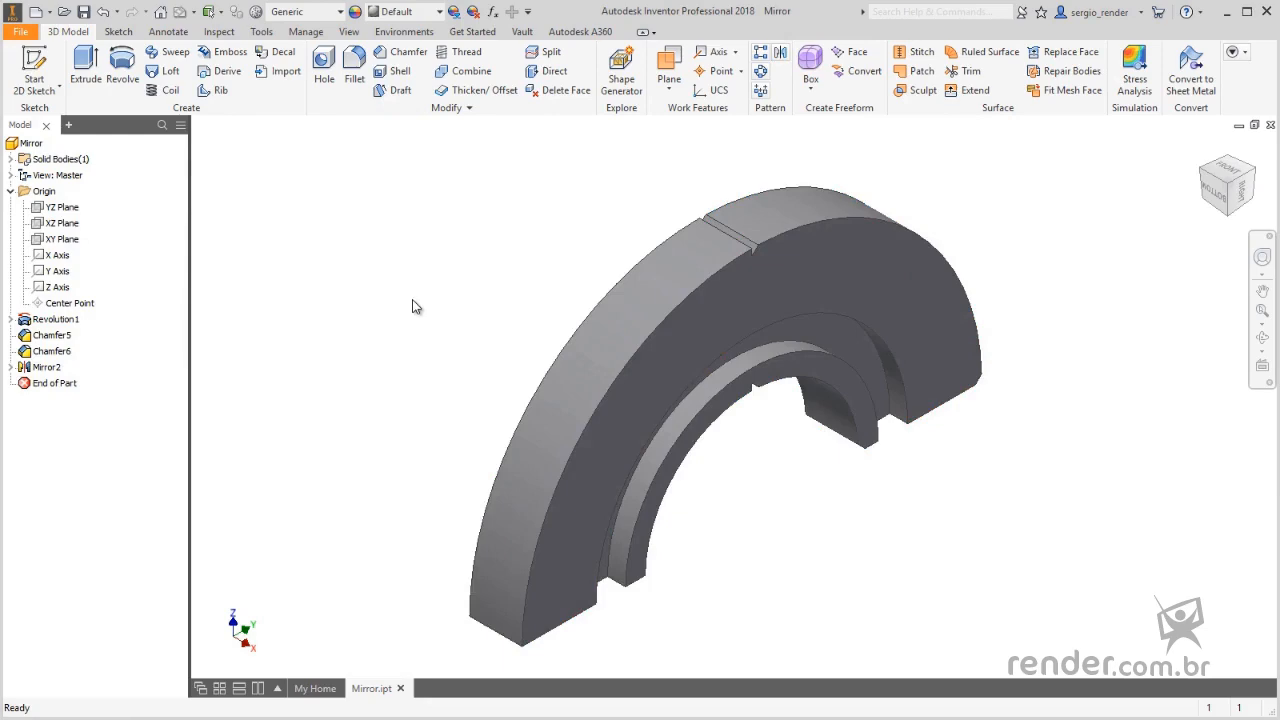
Create a new part from the metric Standard (mm).ipt template and start a 3D sketch in it.
click(36, 13)
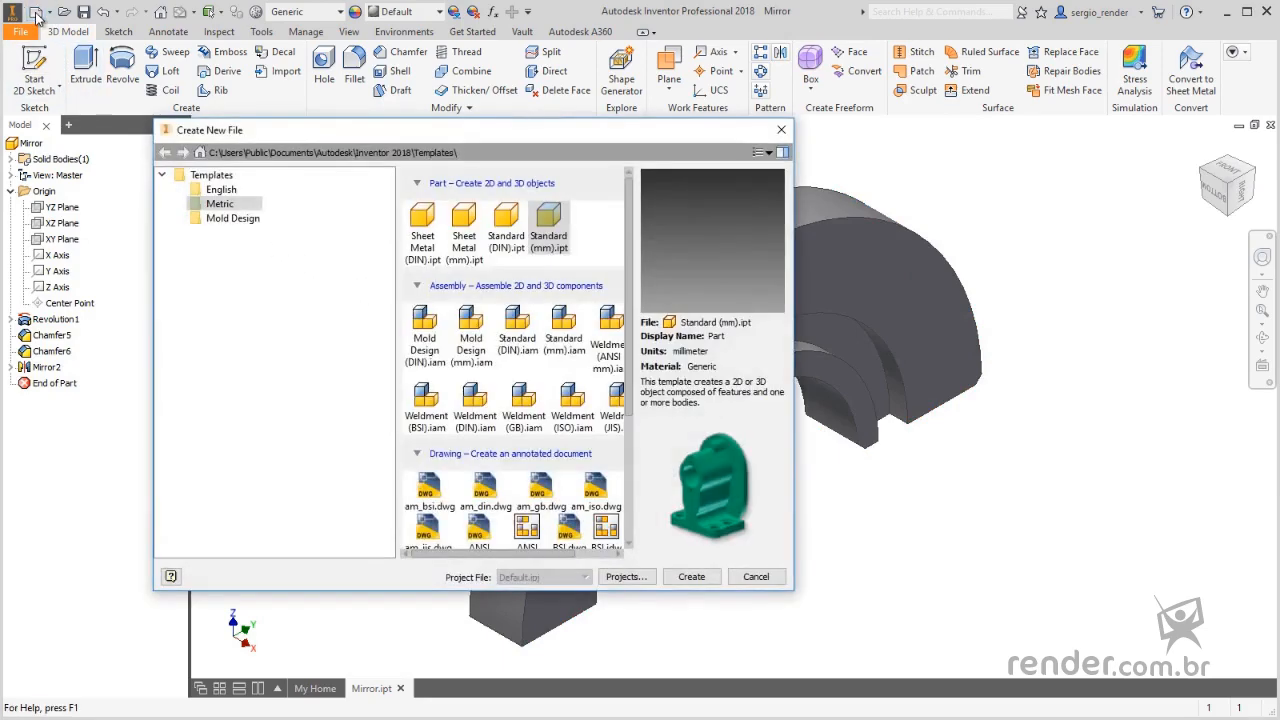
double_click(550, 236)
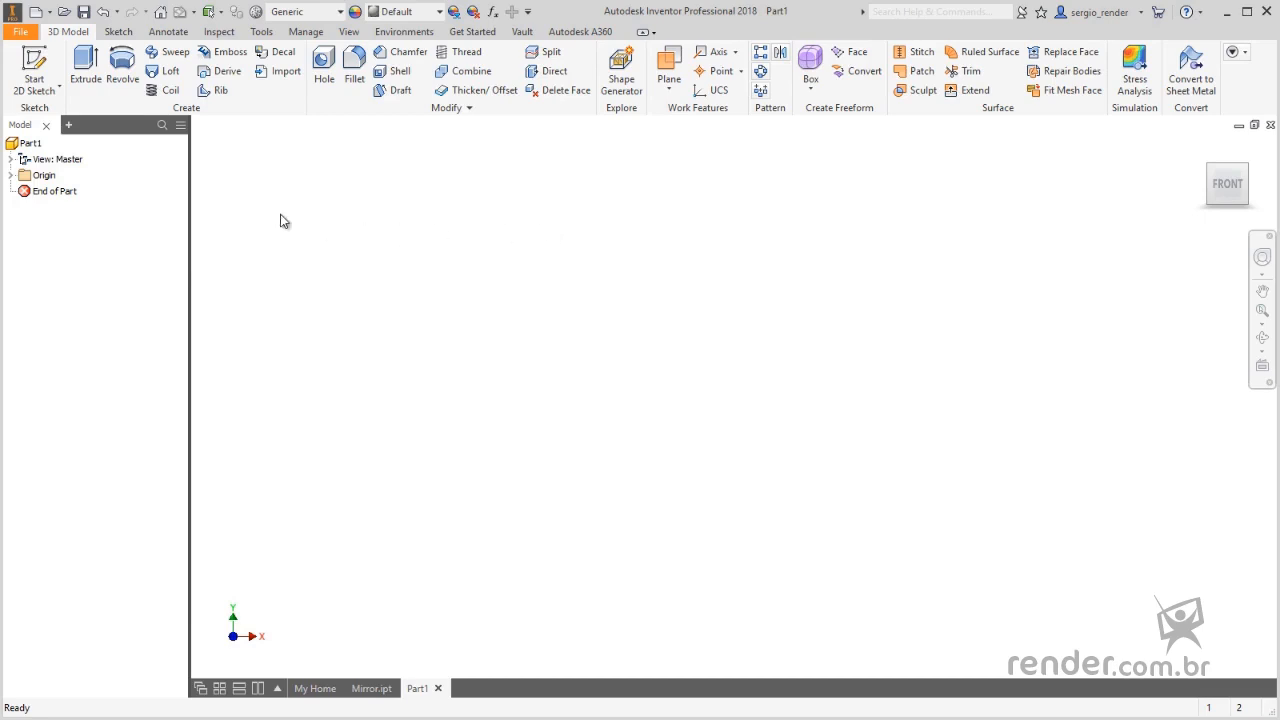
click(58, 87)
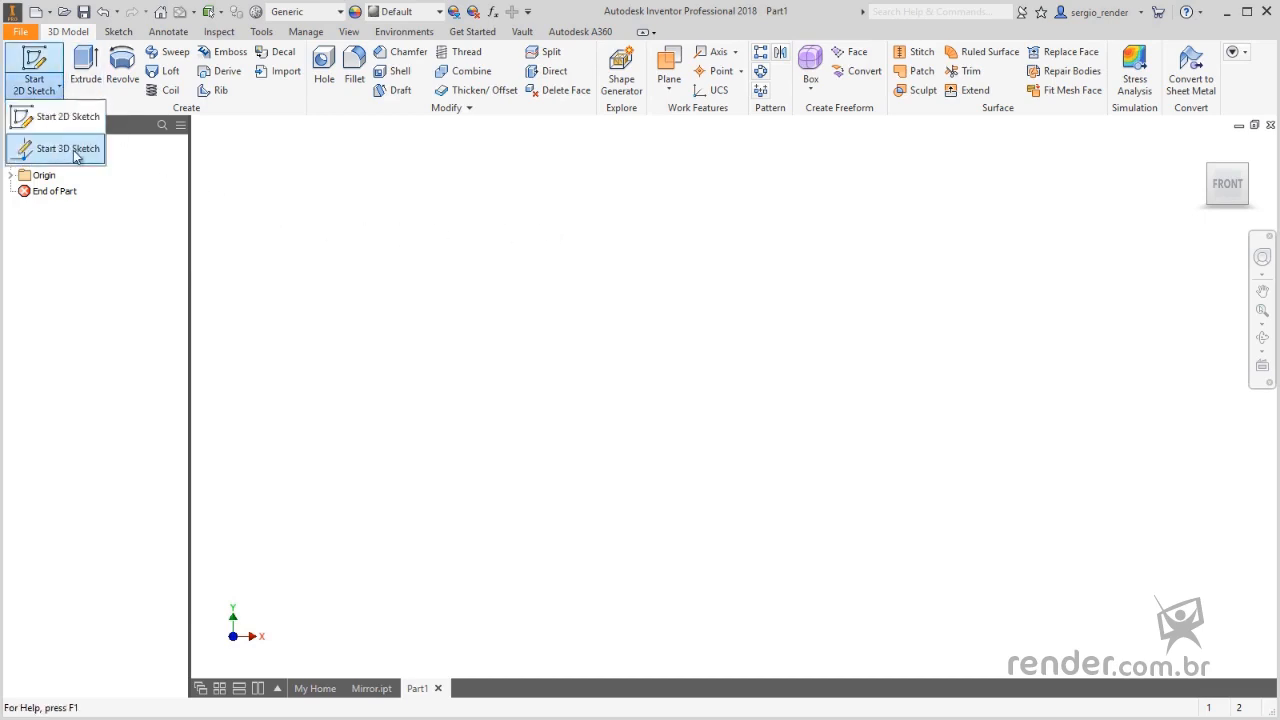
click(68, 150)
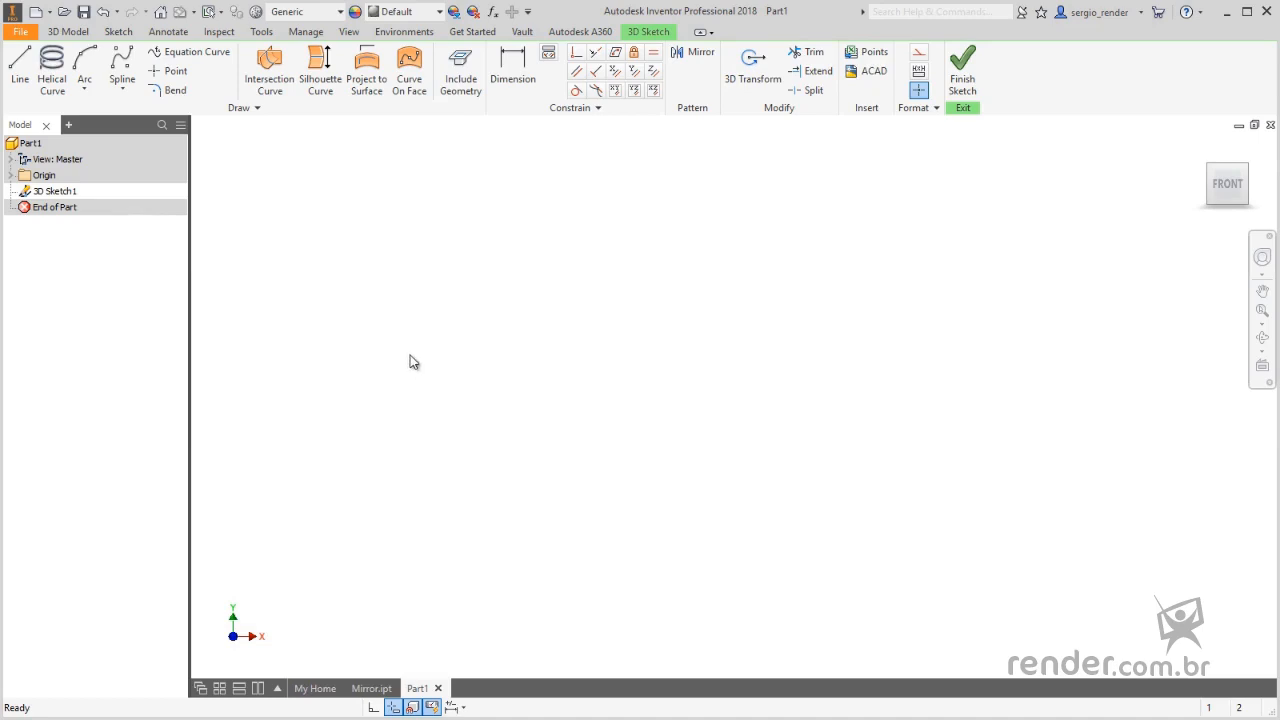
Make the origin's center point visible.
click(10, 175)
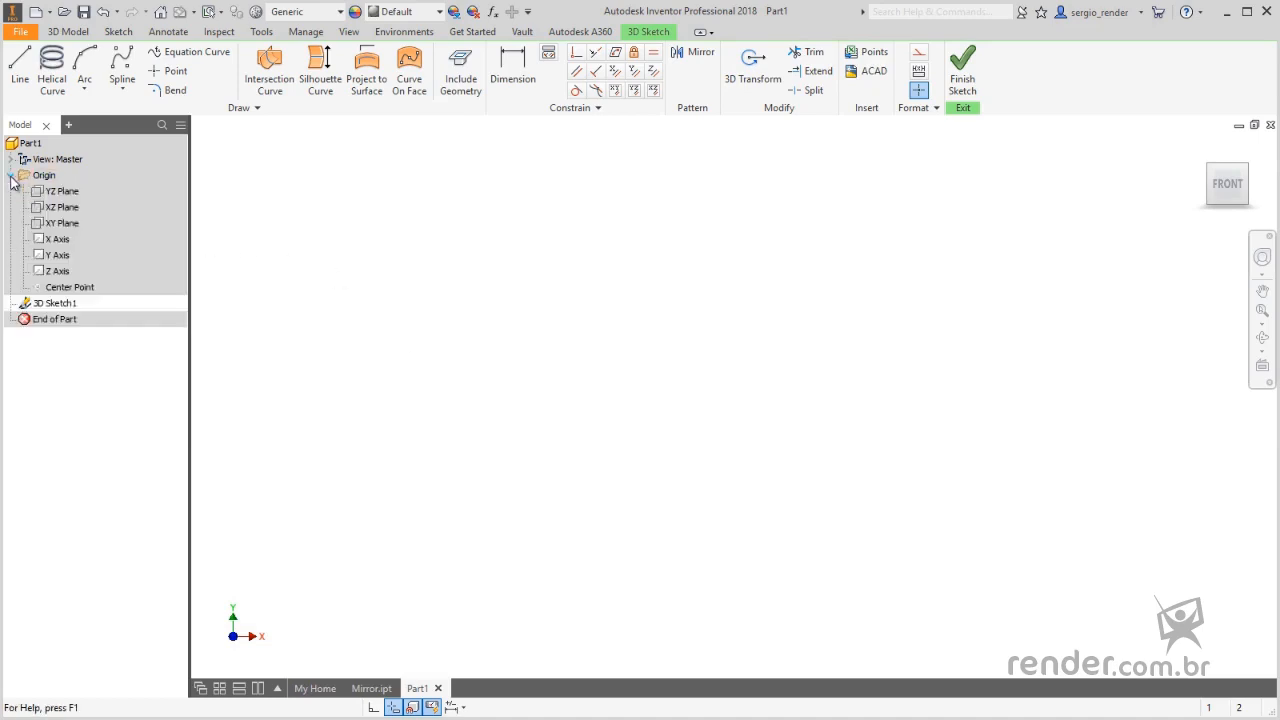
right_click(82, 290)
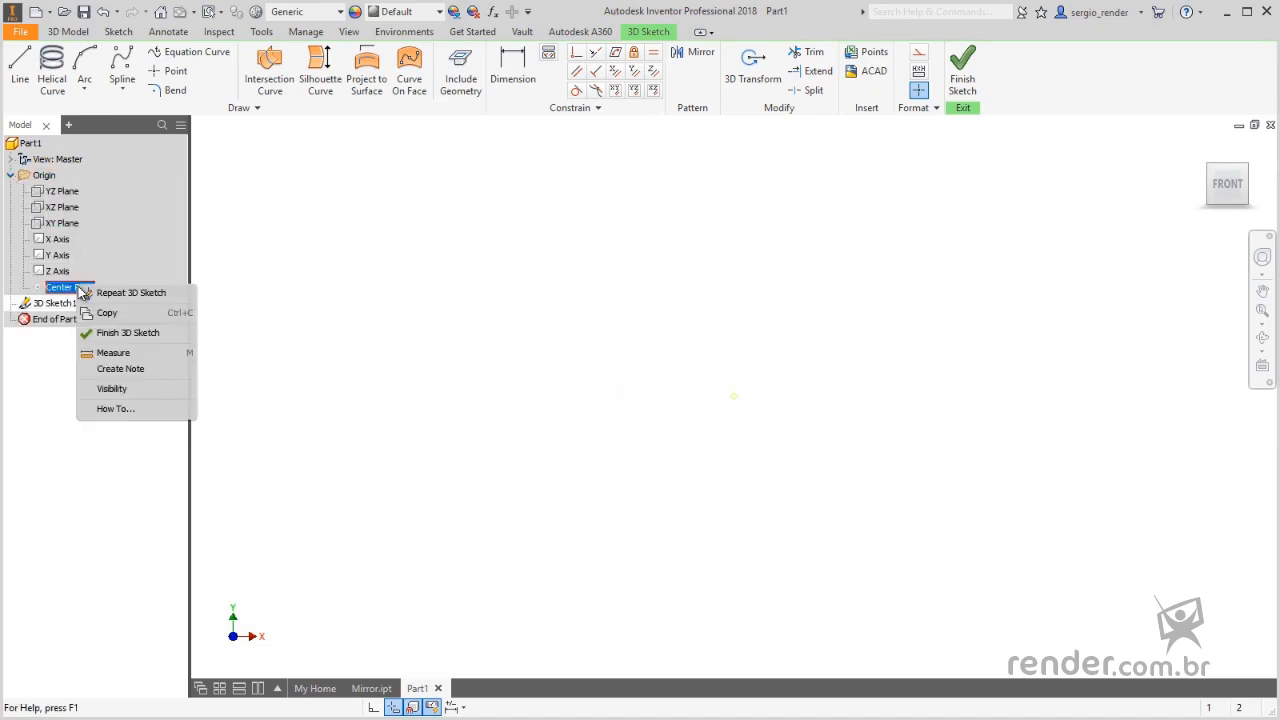
click(155, 390)
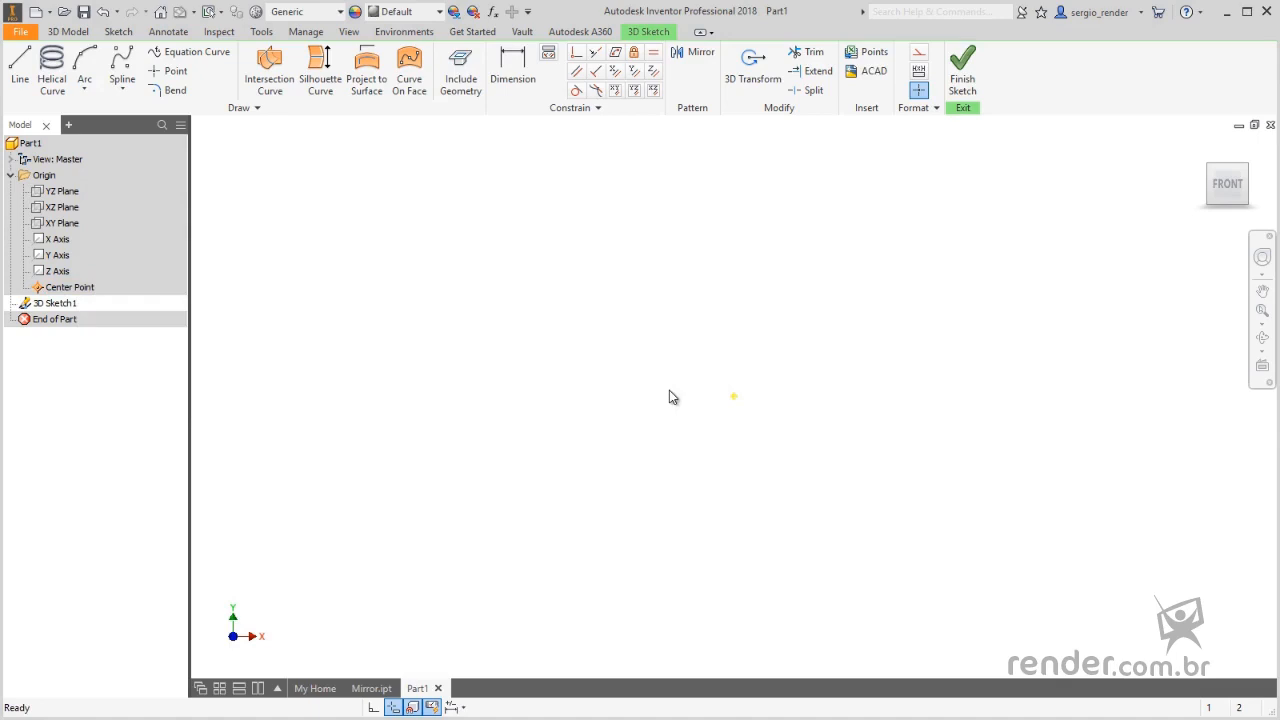
Start a 3D sketch line at the origin's center point with Precise Input enabled.
click(28, 85)
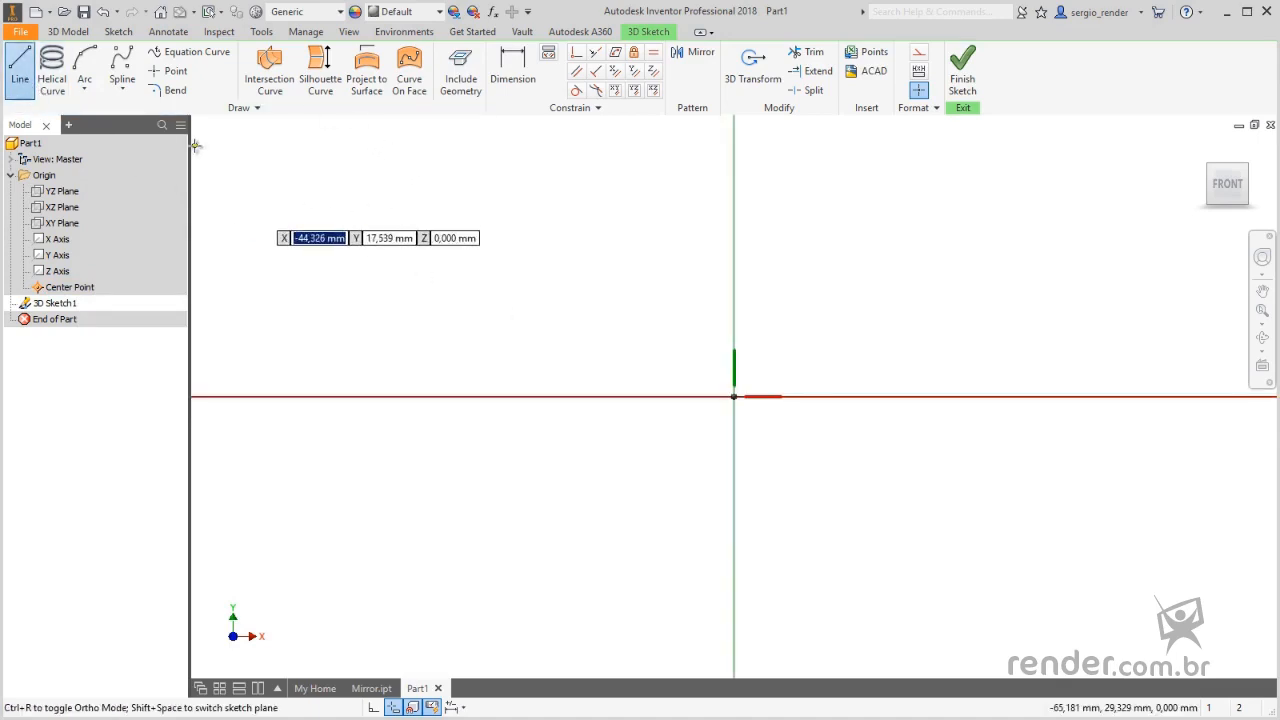
click(249, 116)
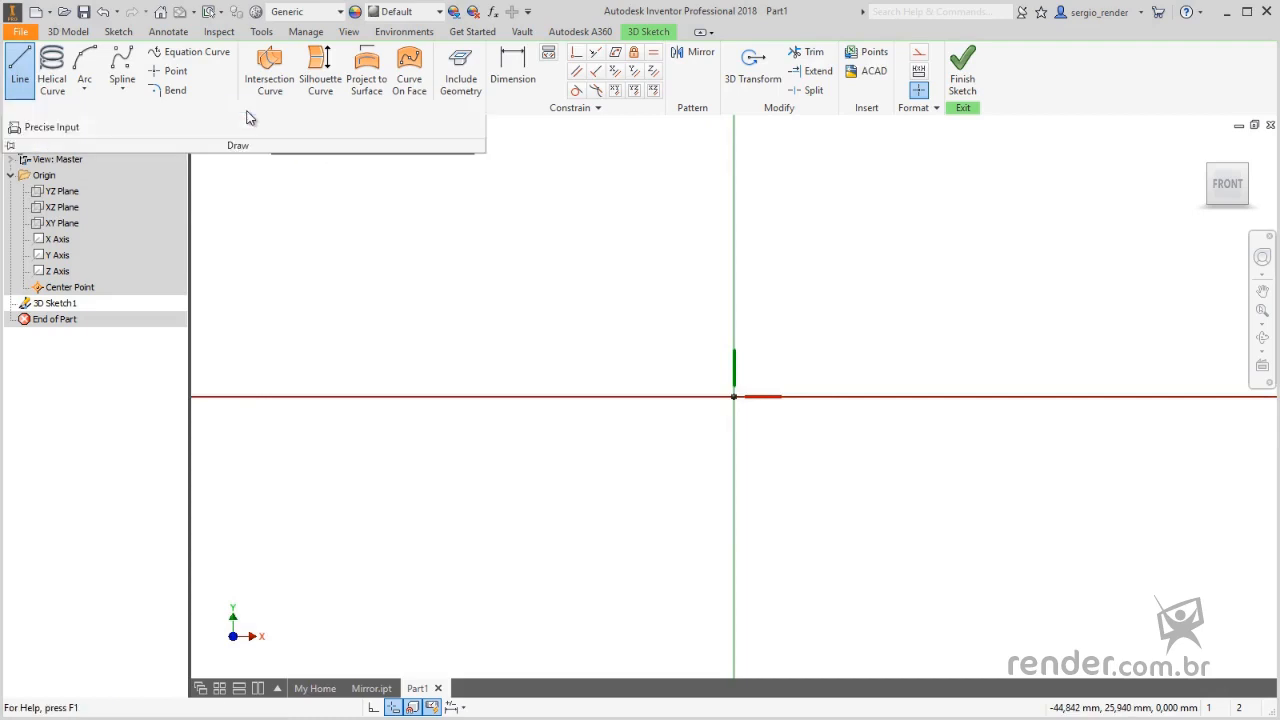
click(59, 129)
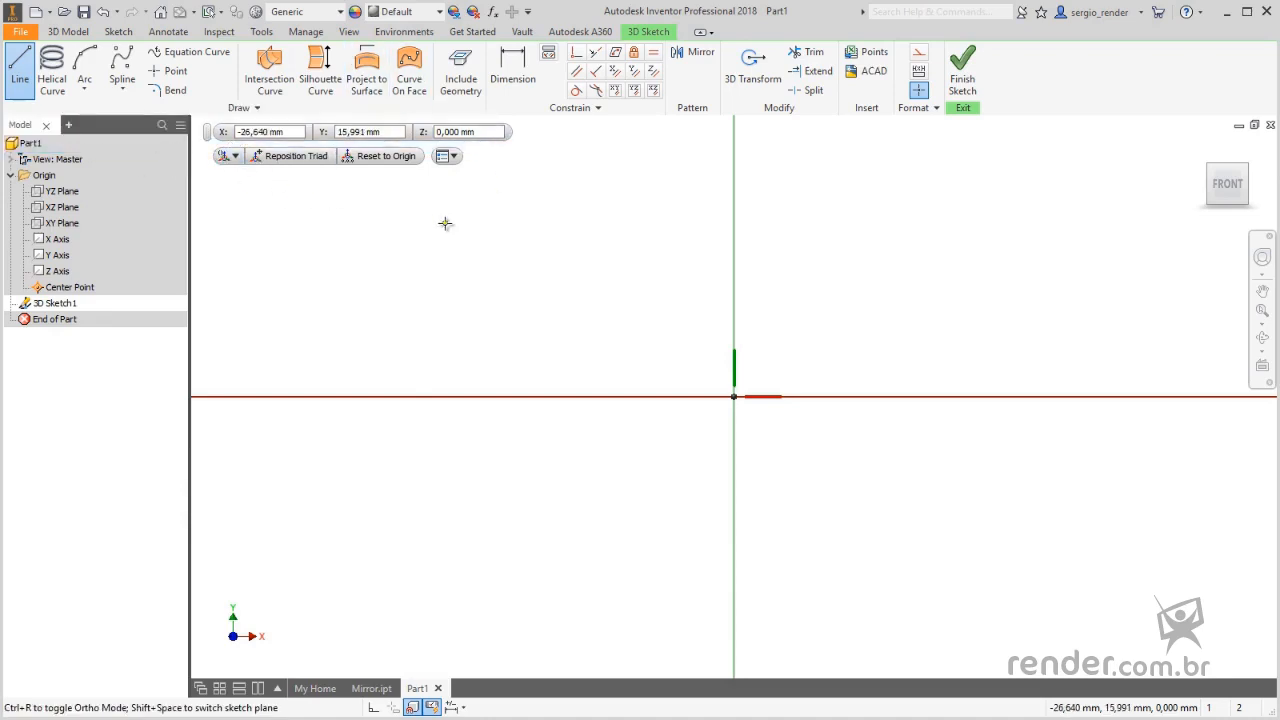
shift+middle_drag(637, 363, 577, 390)
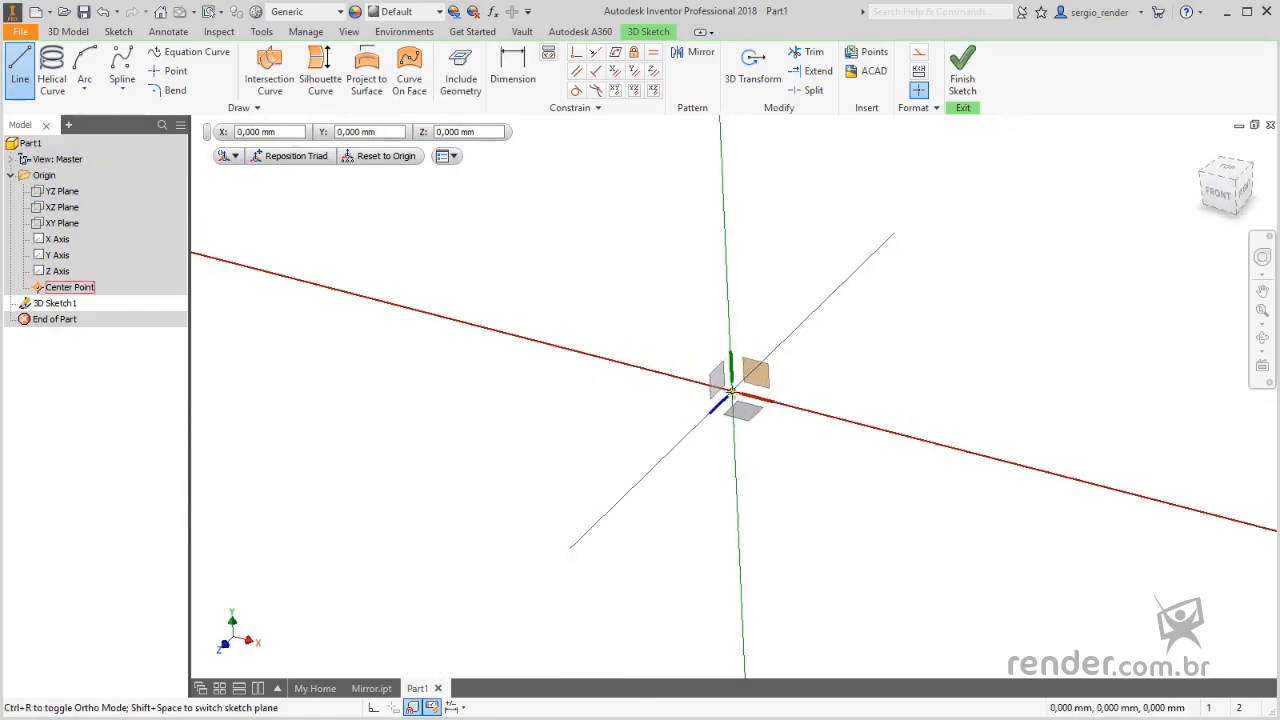
click(732, 391)
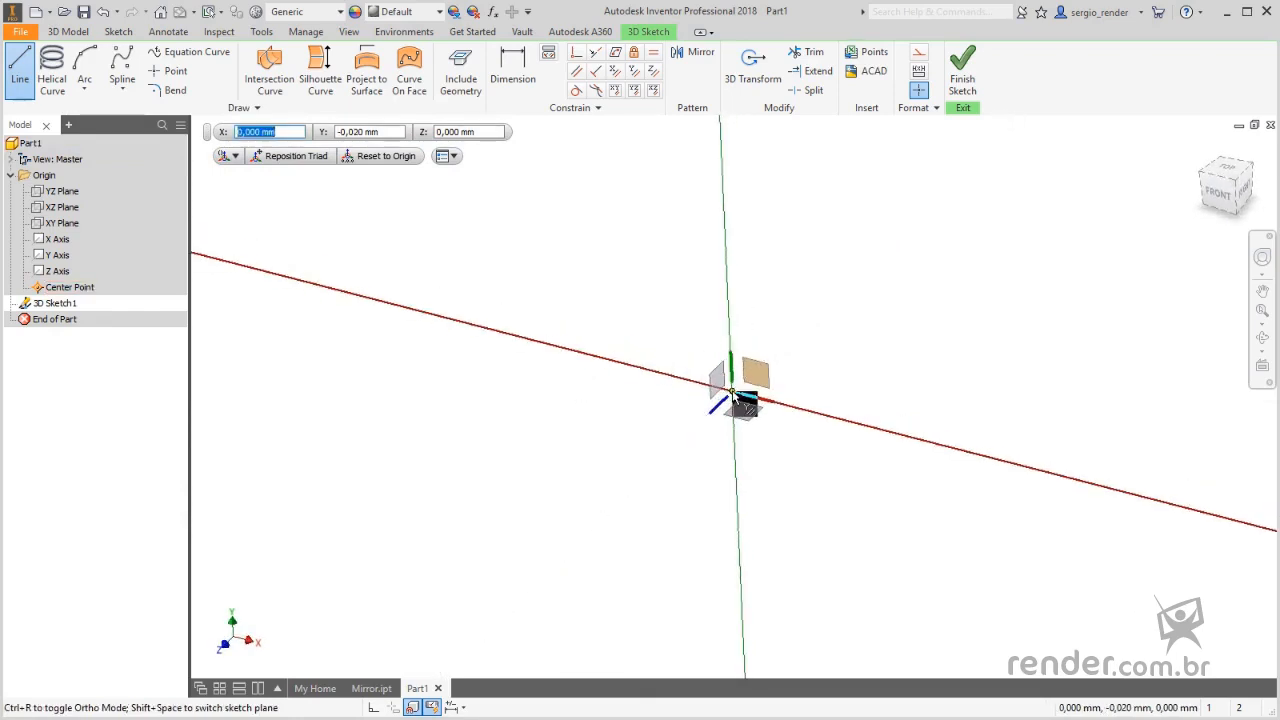
End the first line segment at X 0, Y 0, Z 50 mm using exact coordinates.
text(0)
key(Tab)
text(0)
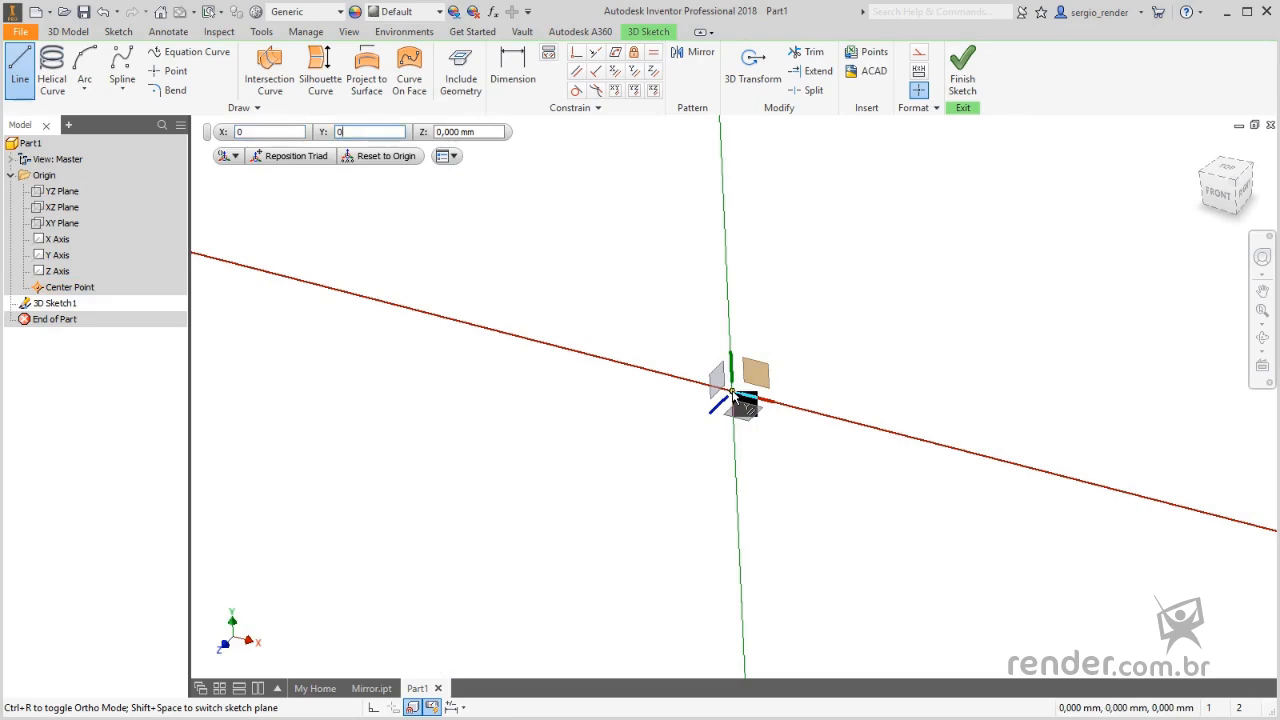
key(Tab)
text(50)
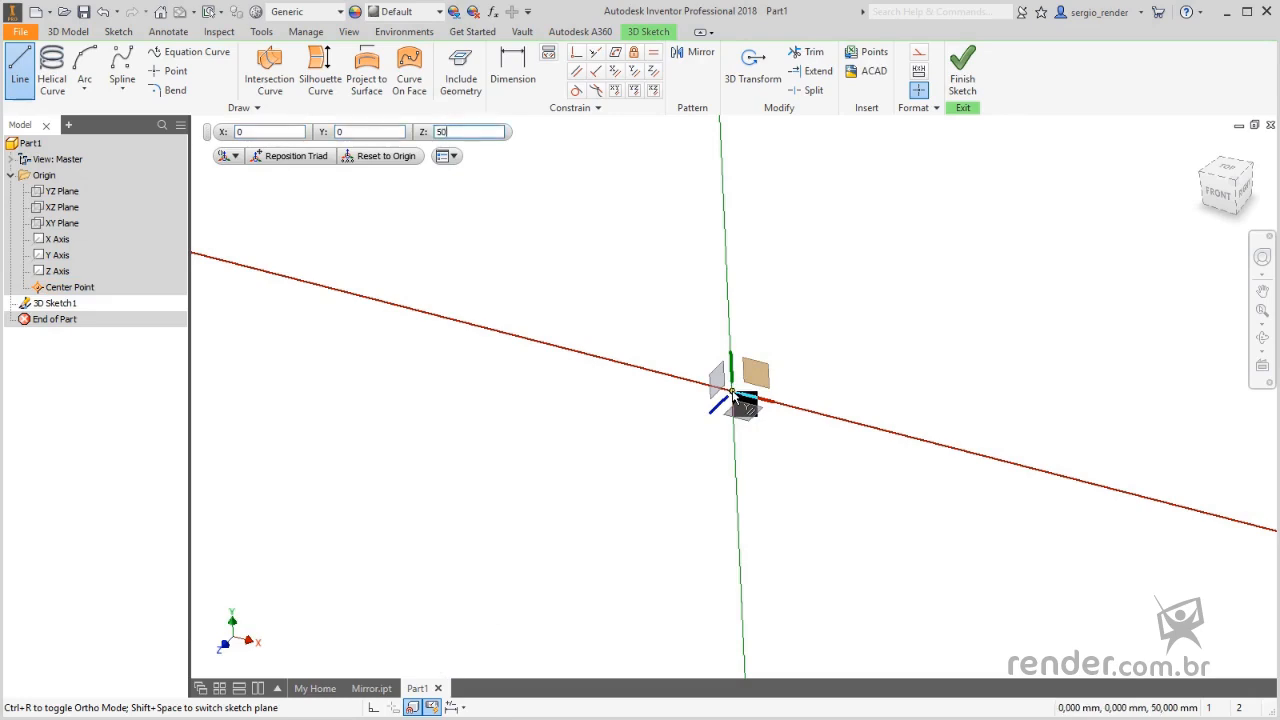
key(Return)
Draw the second 3D line segment from the first segment's end, entering offsets X 0, Y 80 and Z 0 mm.
scroll(732, 391, up, 5)
scroll(752, 374, down, 2)
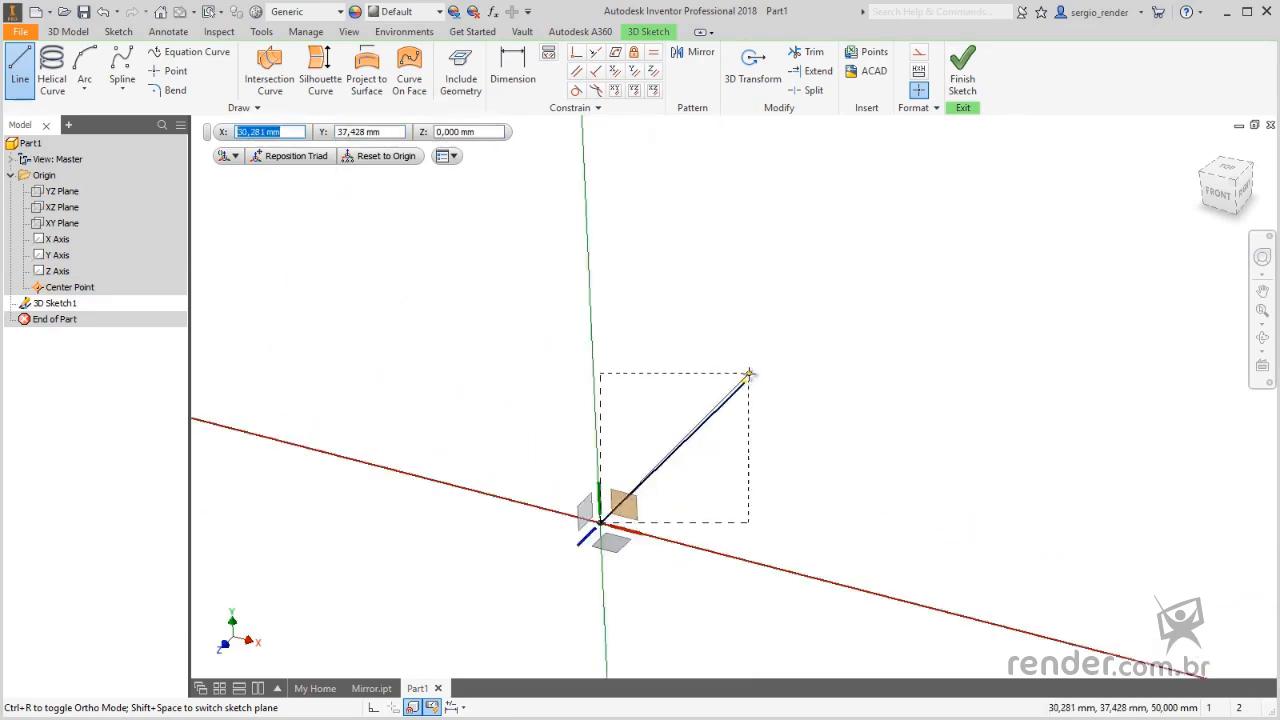
shift+middle_drag(771, 374, 820, 174)
scroll(774, 223, down, 1)
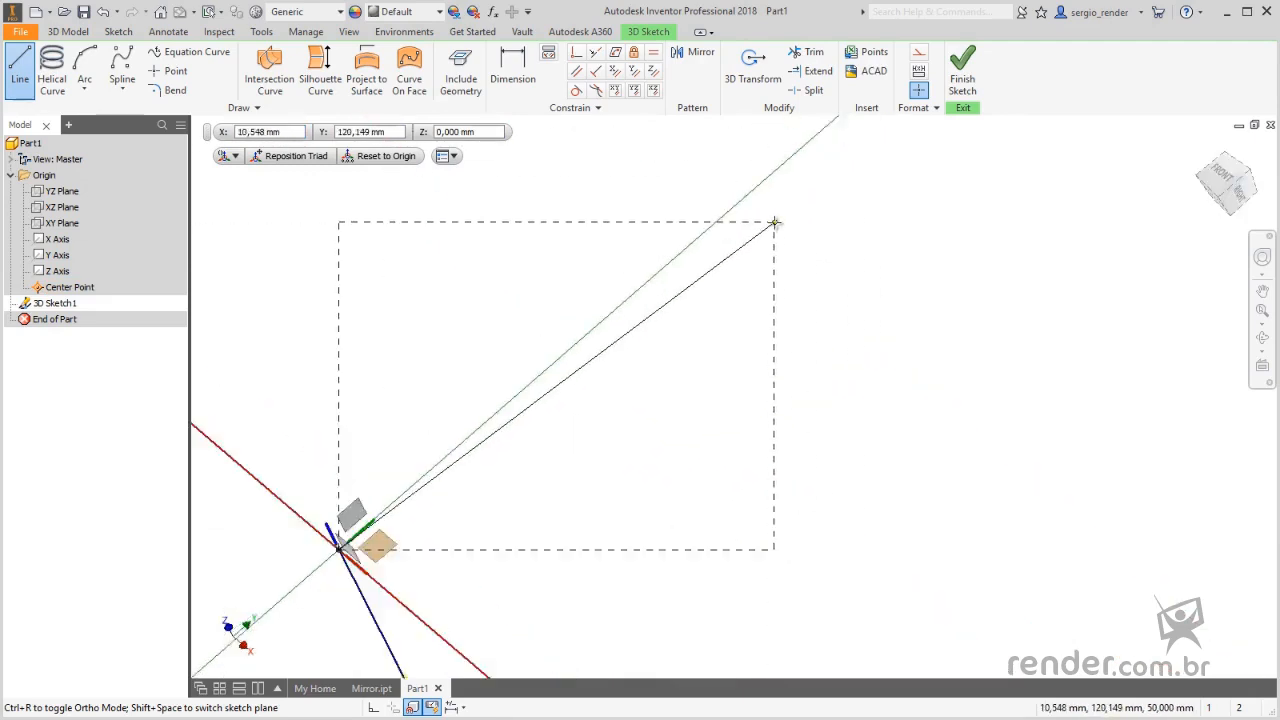
scroll(775, 222, up, 3)
scroll(774, 222, down, 3)
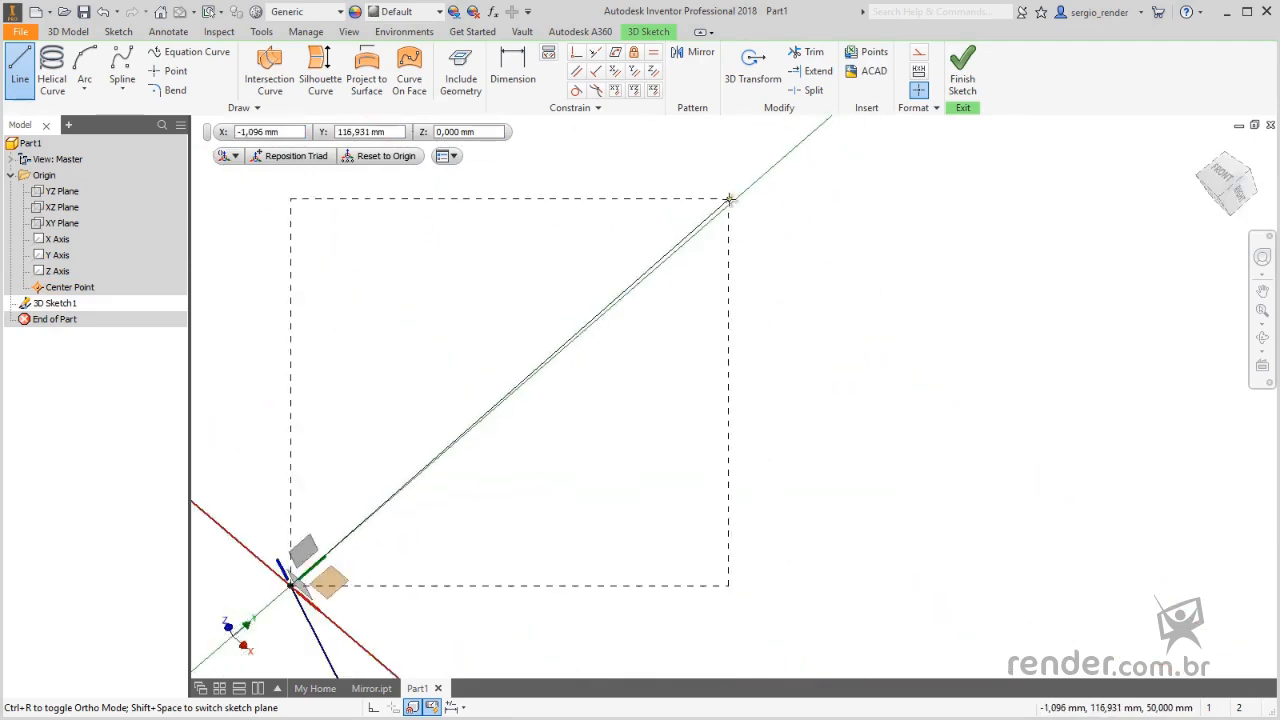
click(286, 130)
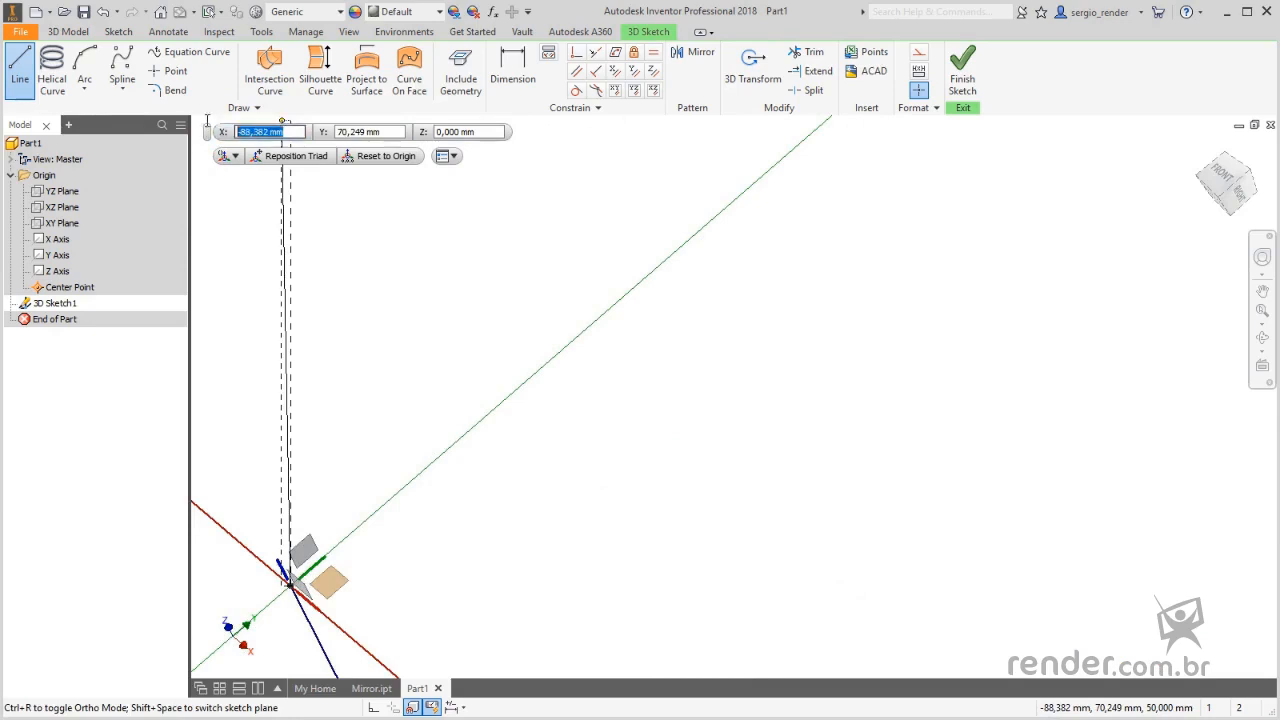
text(0)
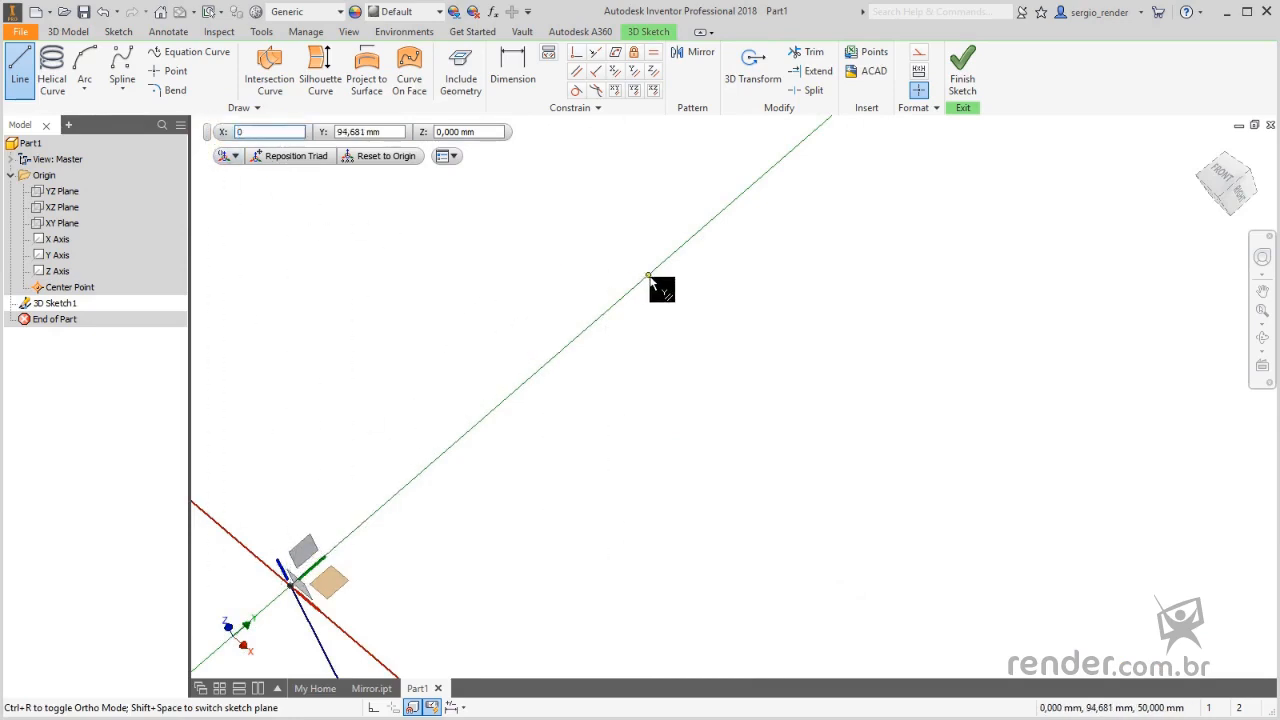
key(Tab)
text(80)
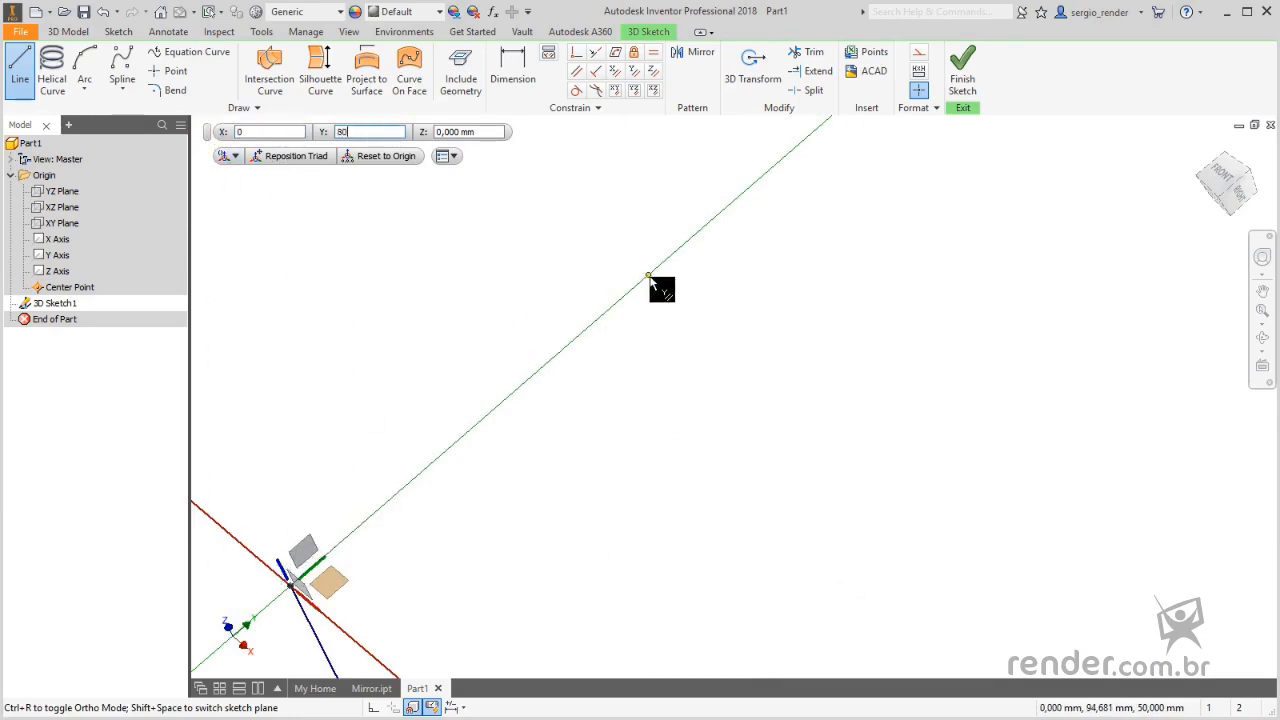
key(Tab)
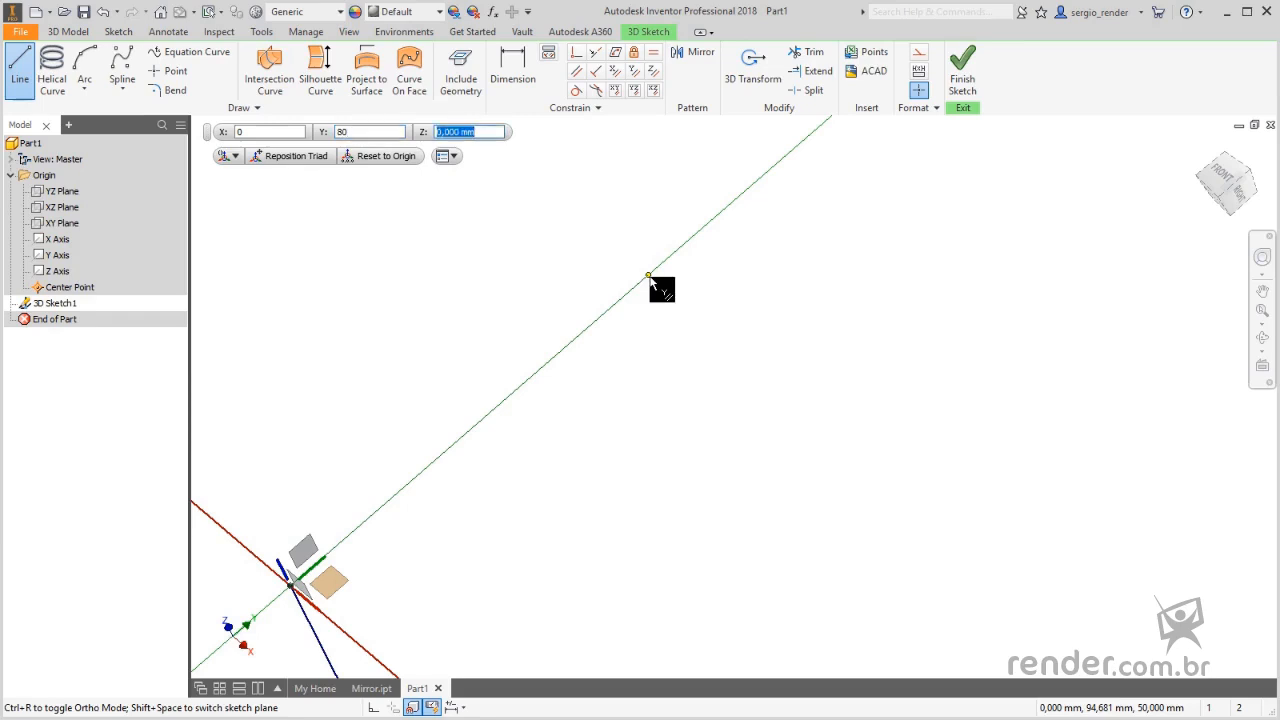
text(0)
key(Return)
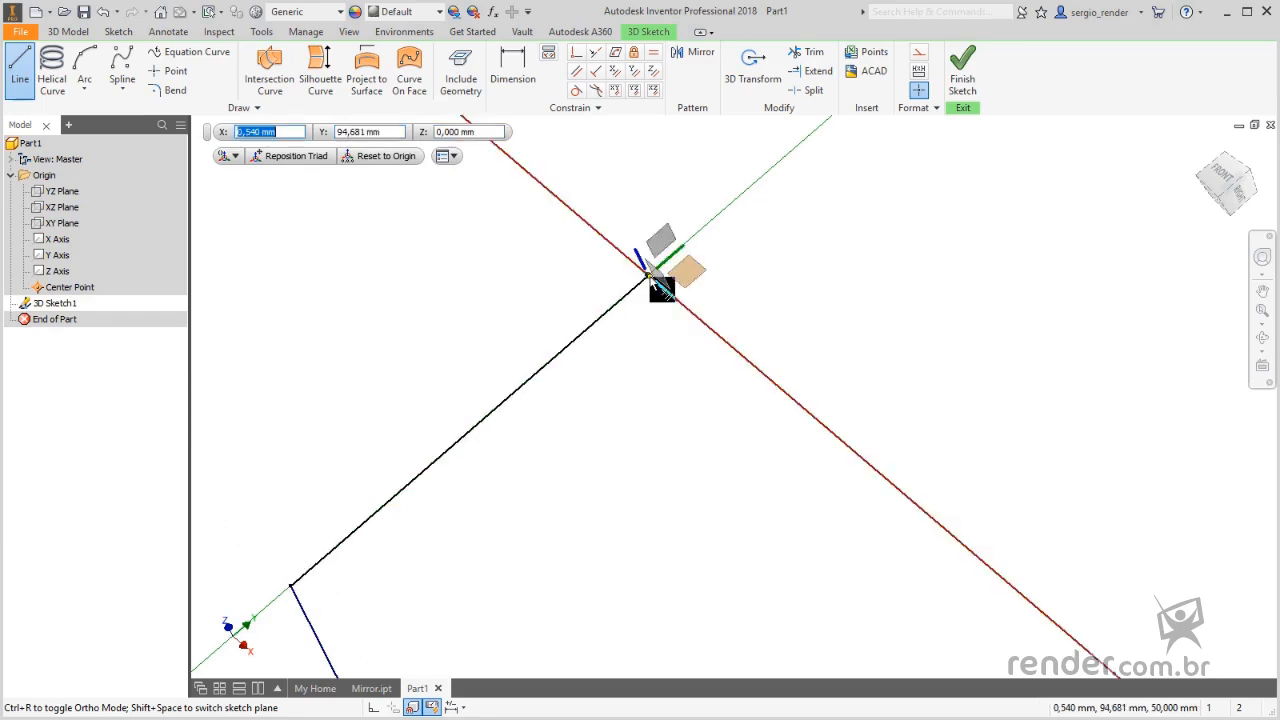
Draw the third line segment with offsets X 0, Y 0 and Z -50 mm, and end the line chain.
shift+middle_drag(650, 278, 677, 343)
double_click(300, 131)
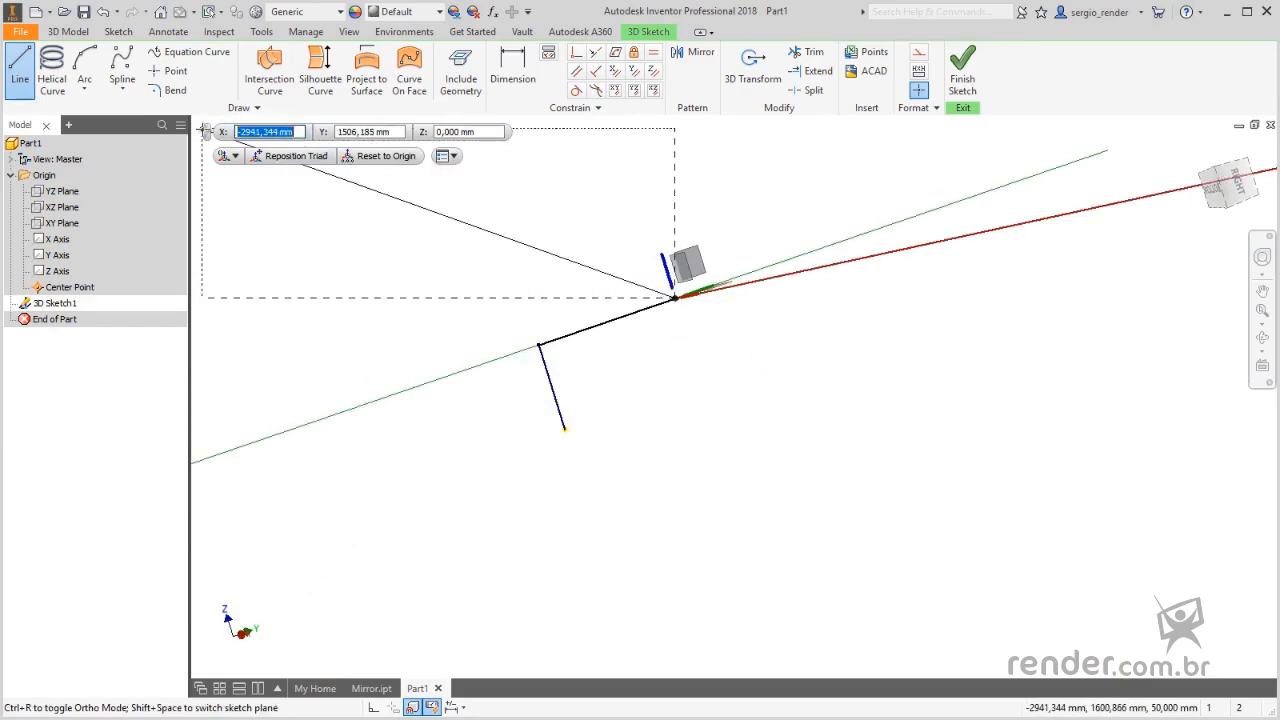
text(0)
key(Tab)
text(0)
key(Tab)
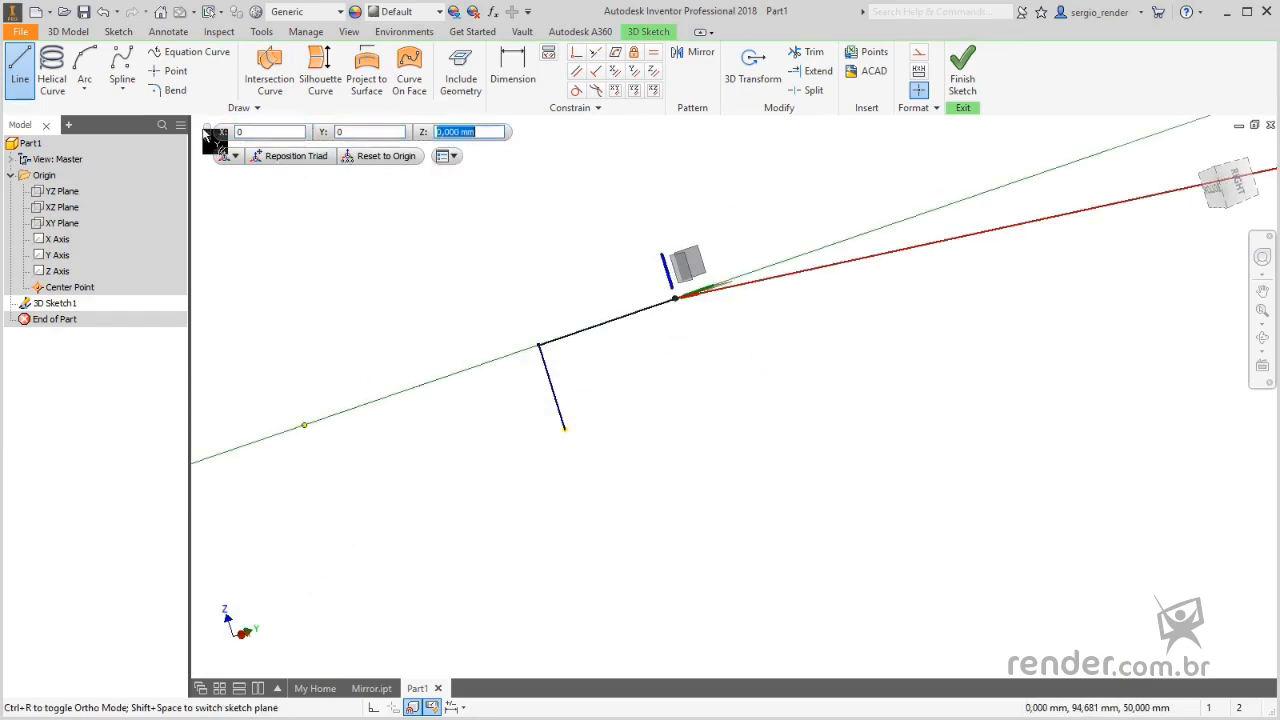
text(-80)
key(Return)
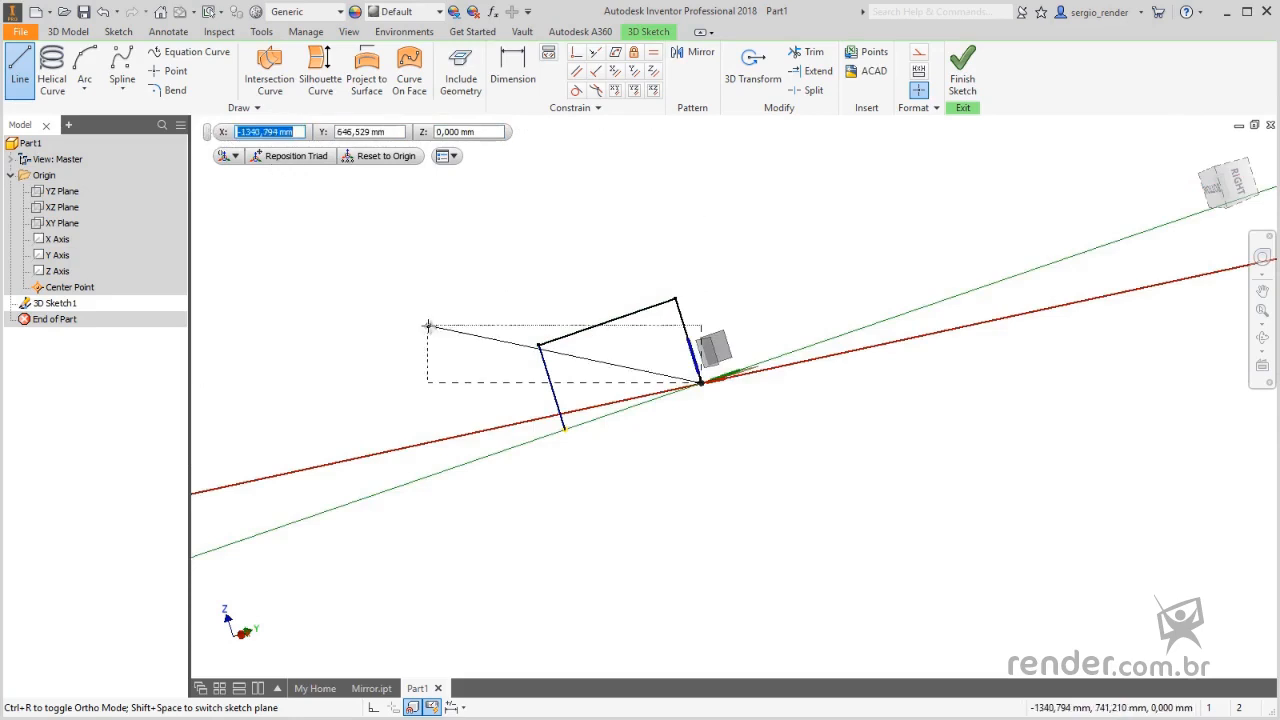
key(Escape)
Dimension the length of the first vertical segment from the origin at 50 mm.
key(F6)
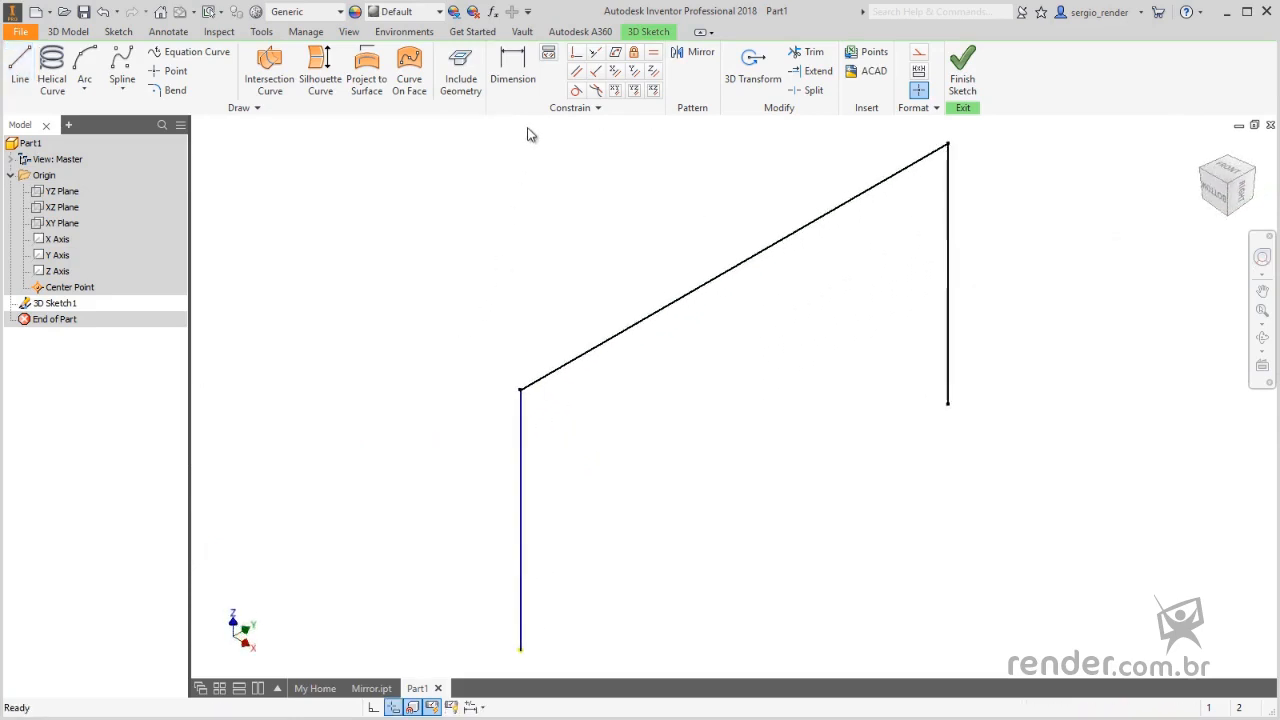
click(512, 68)
click(522, 485)
click(414, 514)
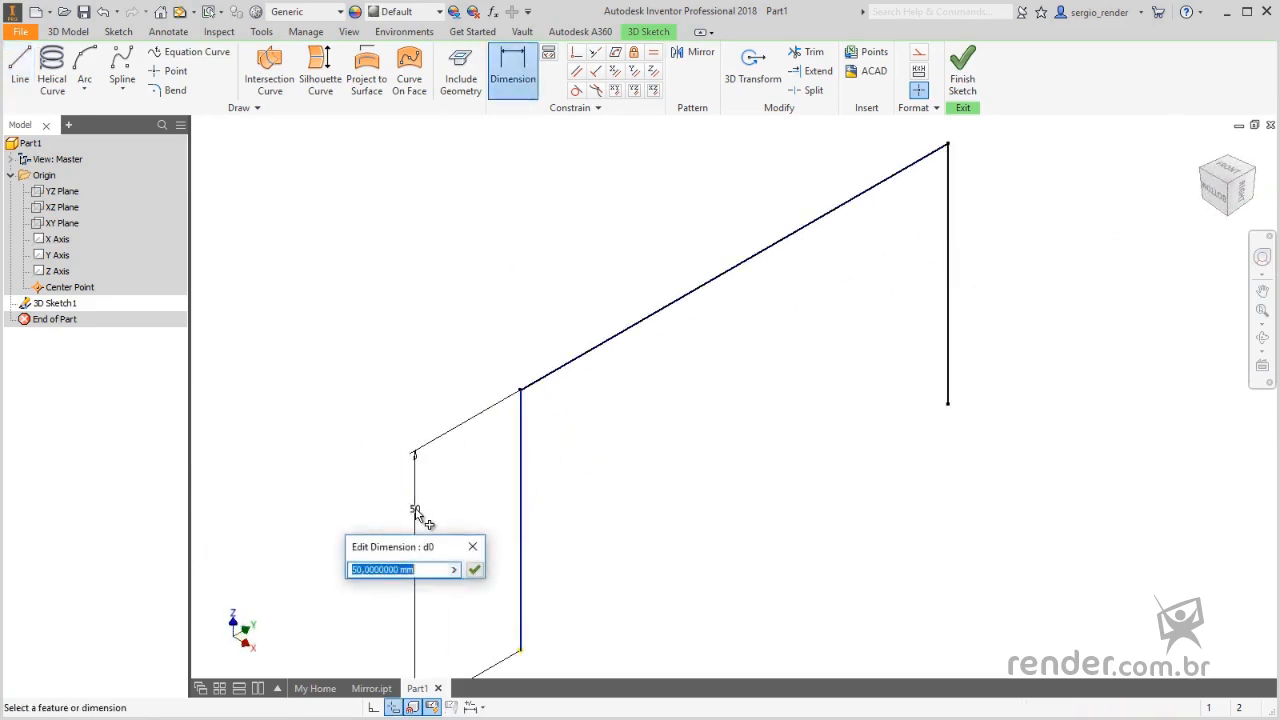
key(Return)
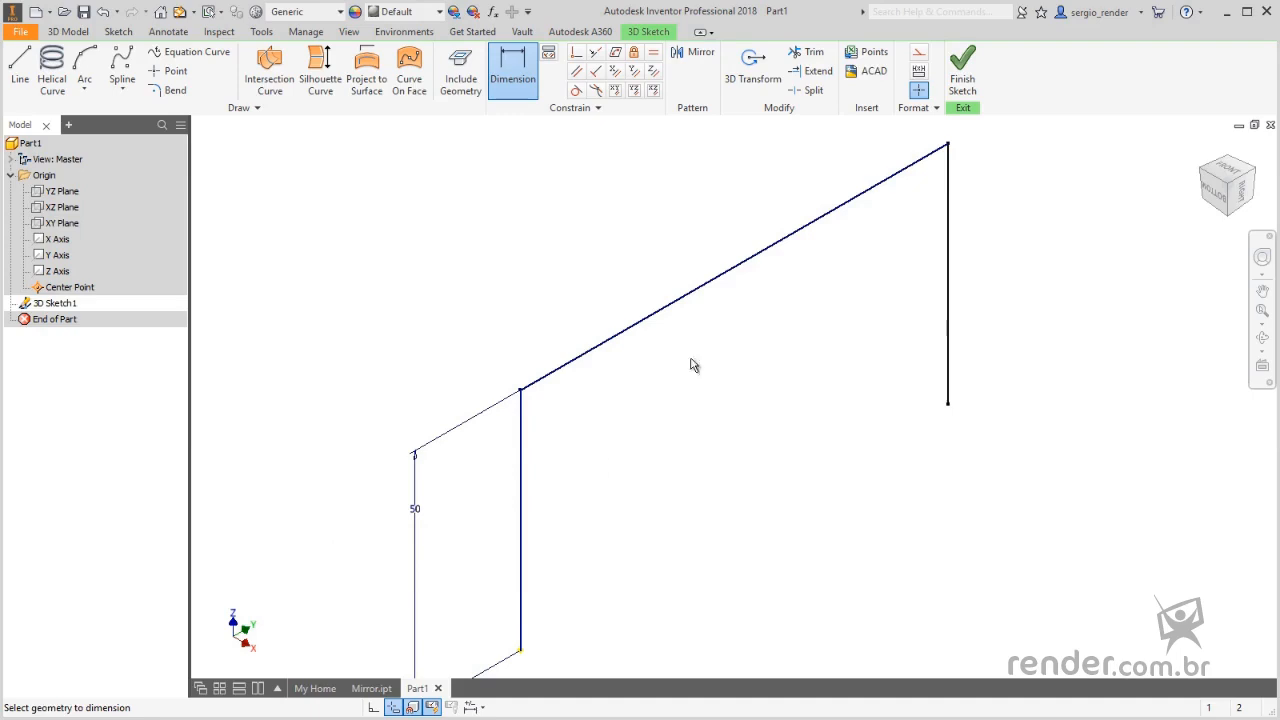
Dimension the length of the middle segment and set it to 80 mm.
click(690, 305)
click(672, 248)
text(80)
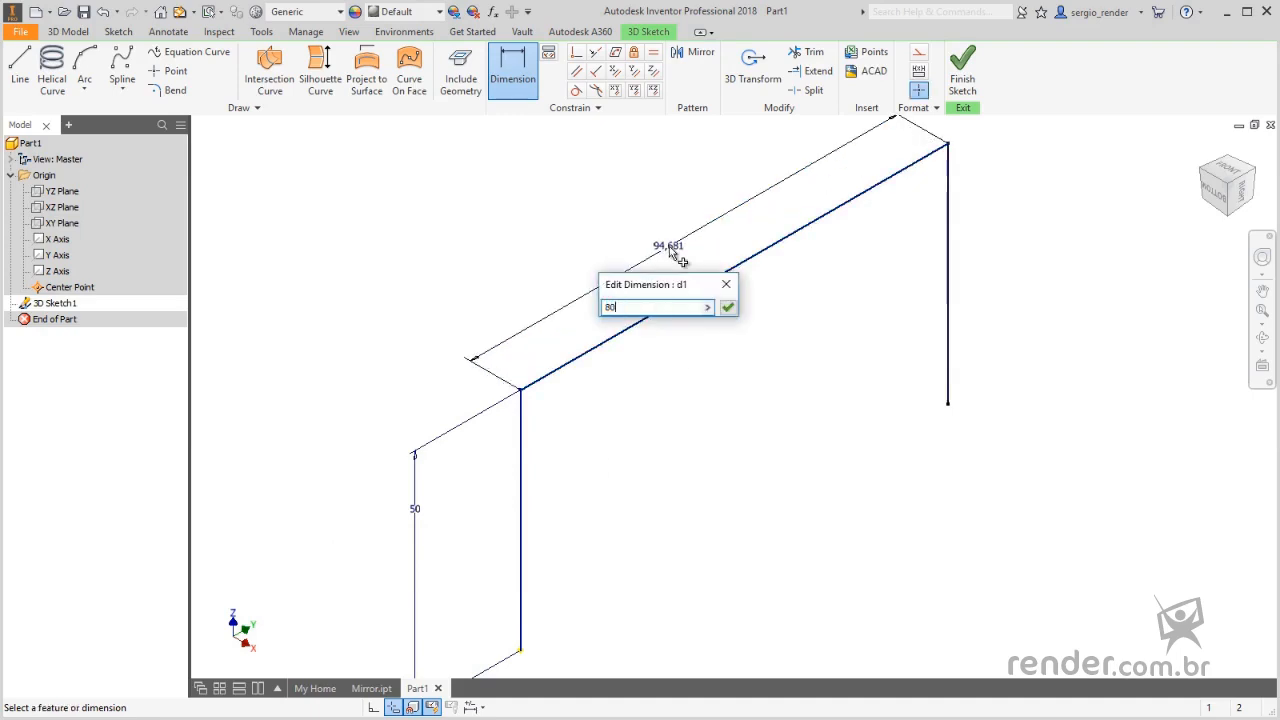
key(Return)
key(Escape)
key(F6)
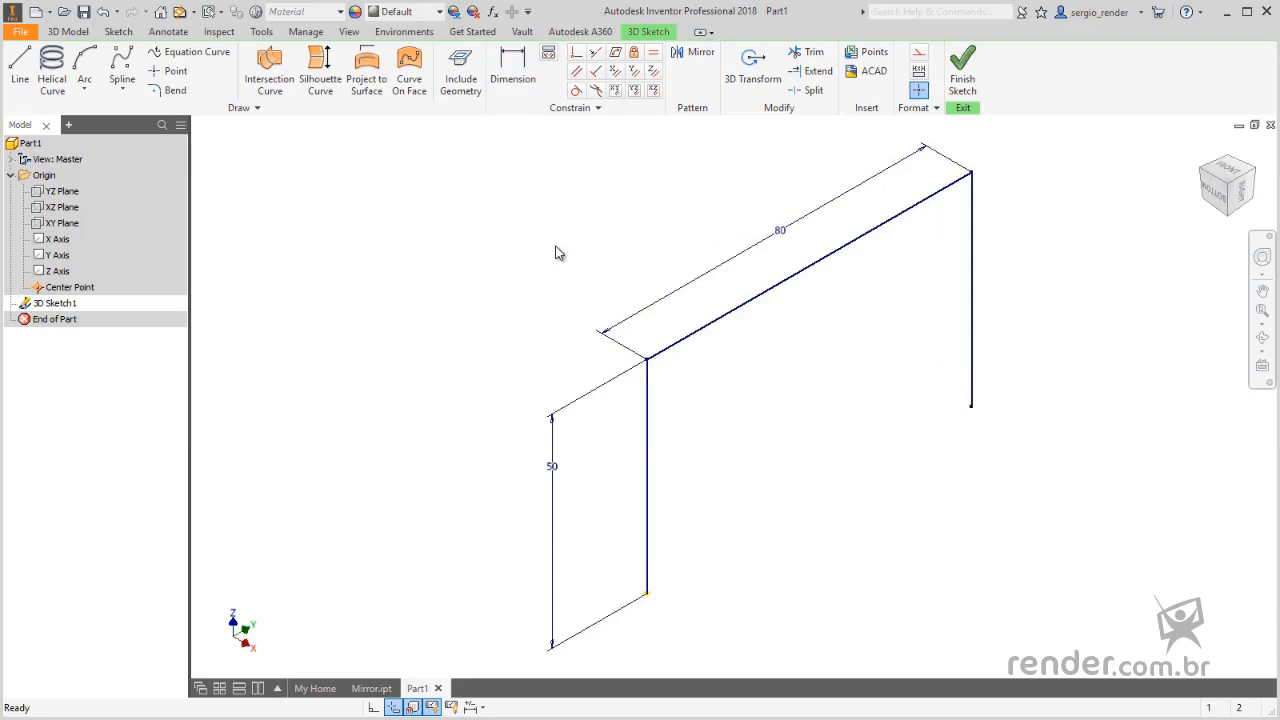
Apply 10 mm radius bends to both corners of the path and finish the 3D sketch.
click(177, 94)
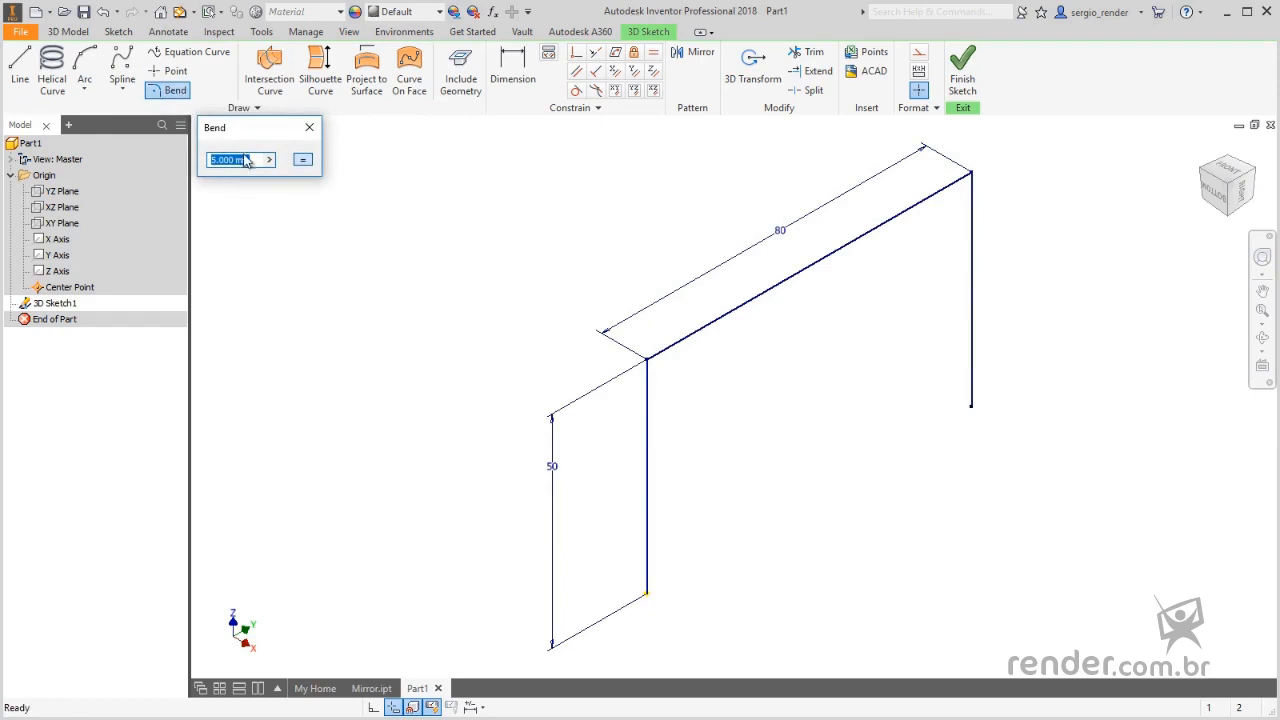
text(10)
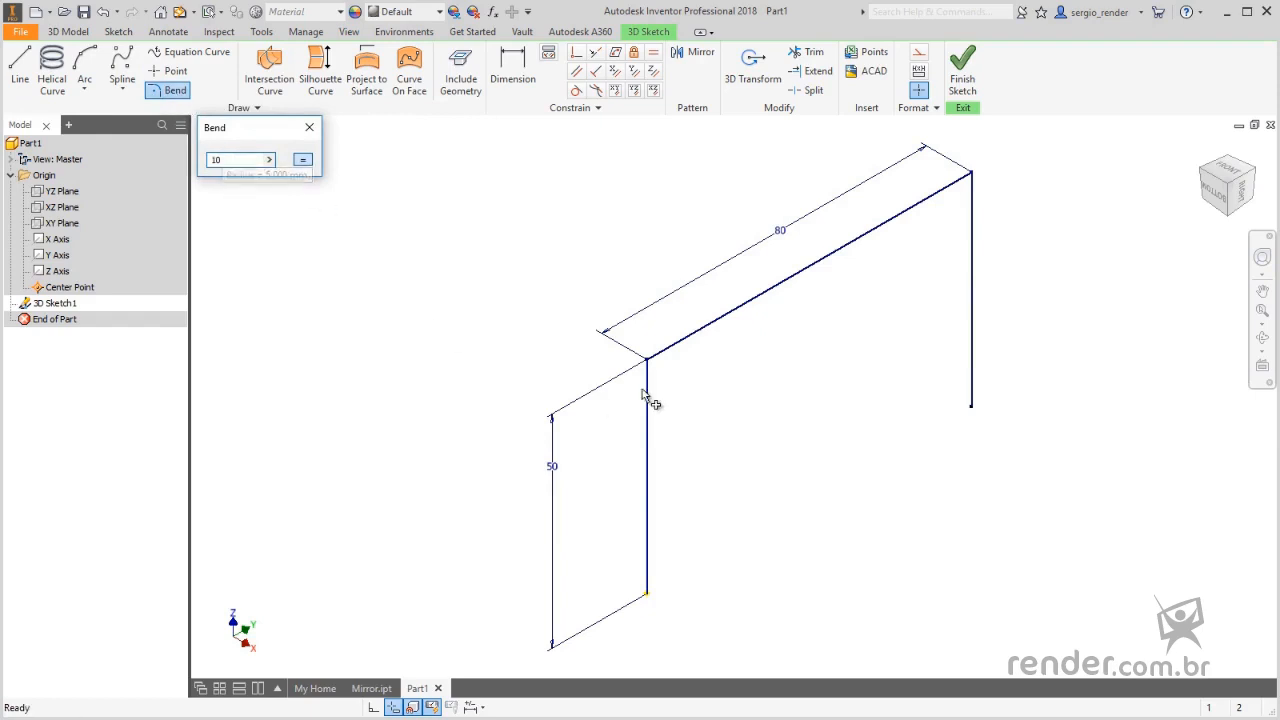
click(660, 374)
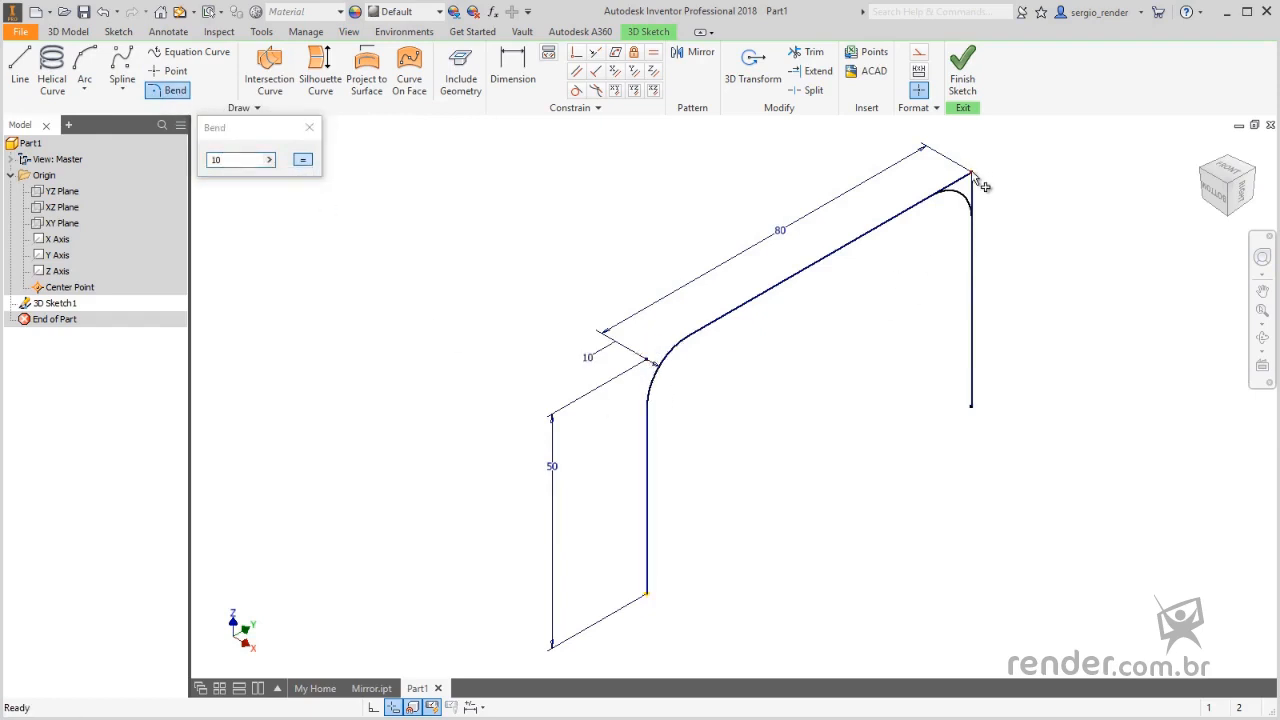
click(971, 176)
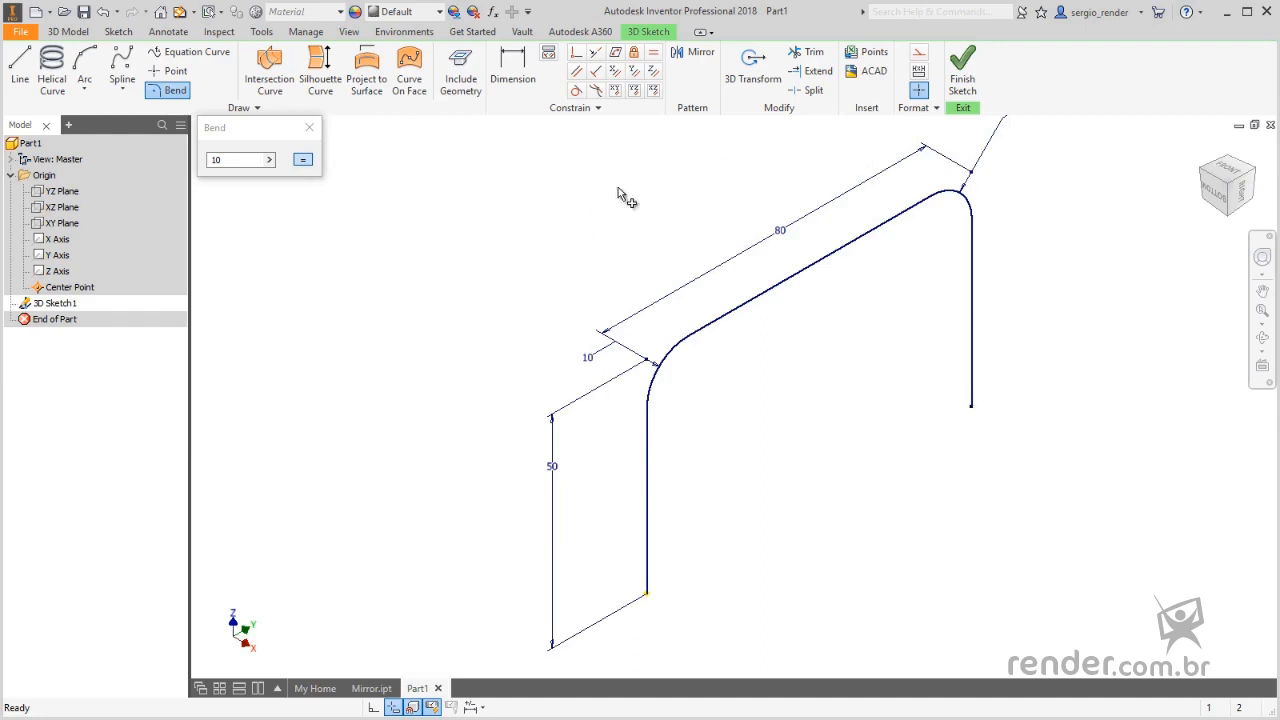
click(309, 127)
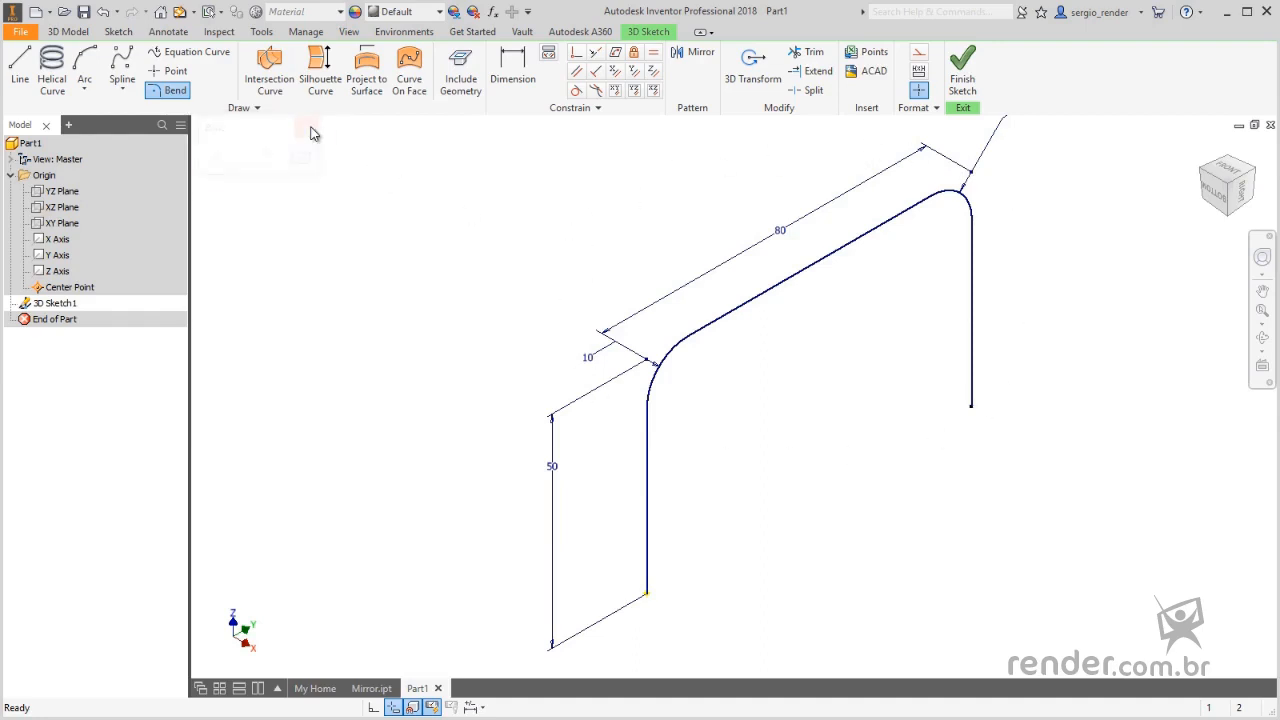
click(972, 92)
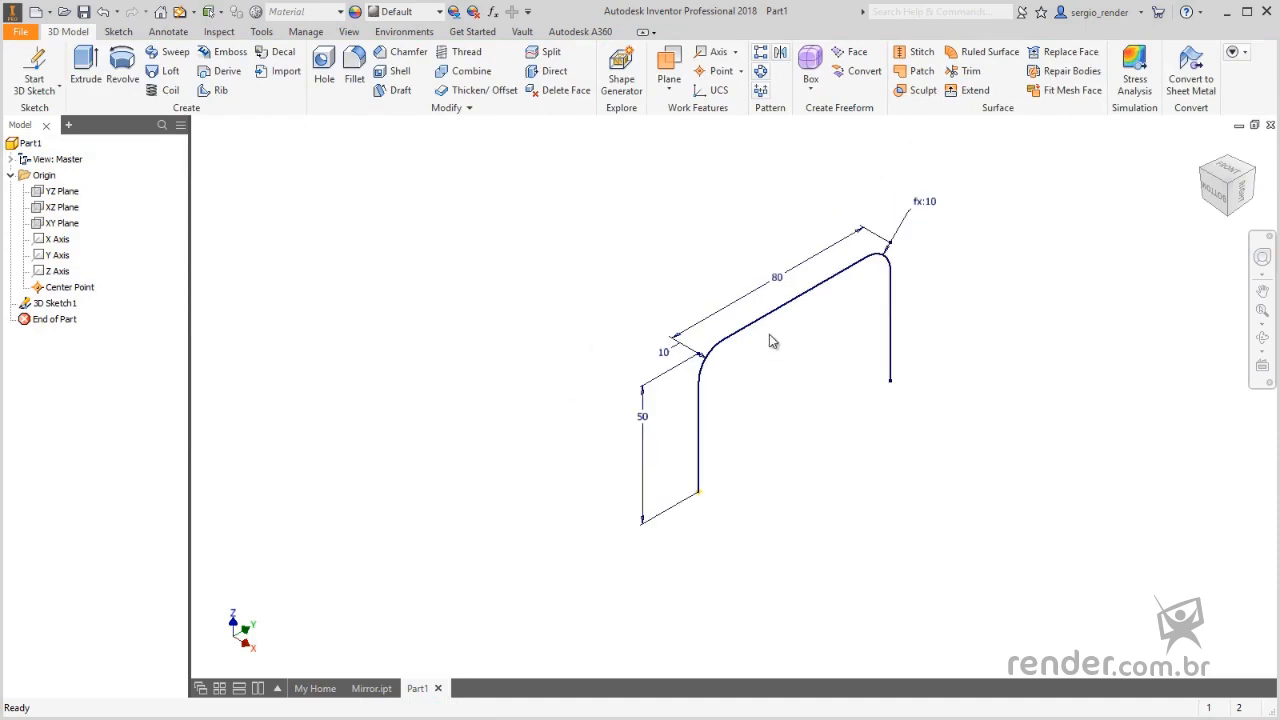
Create a work plane at the path's start point, perpendicular to the first vertical segment.
click(670, 60)
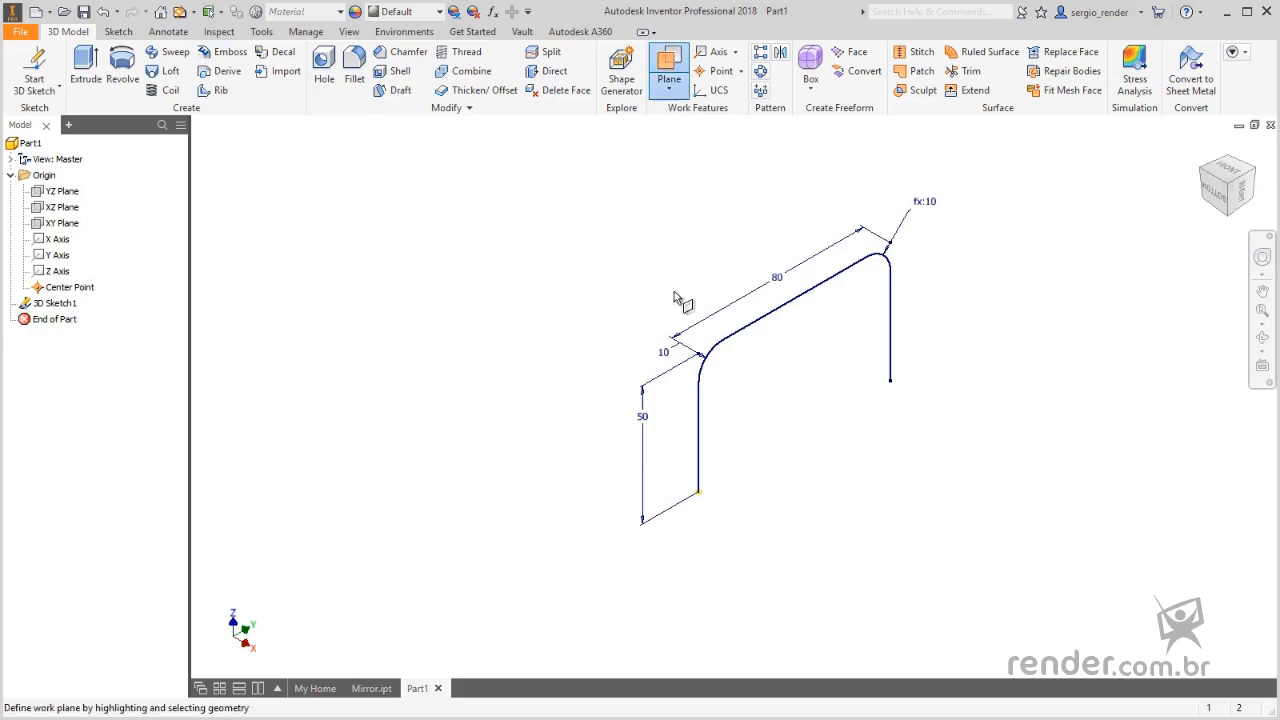
click(698, 487)
scroll(697, 500, down, 5)
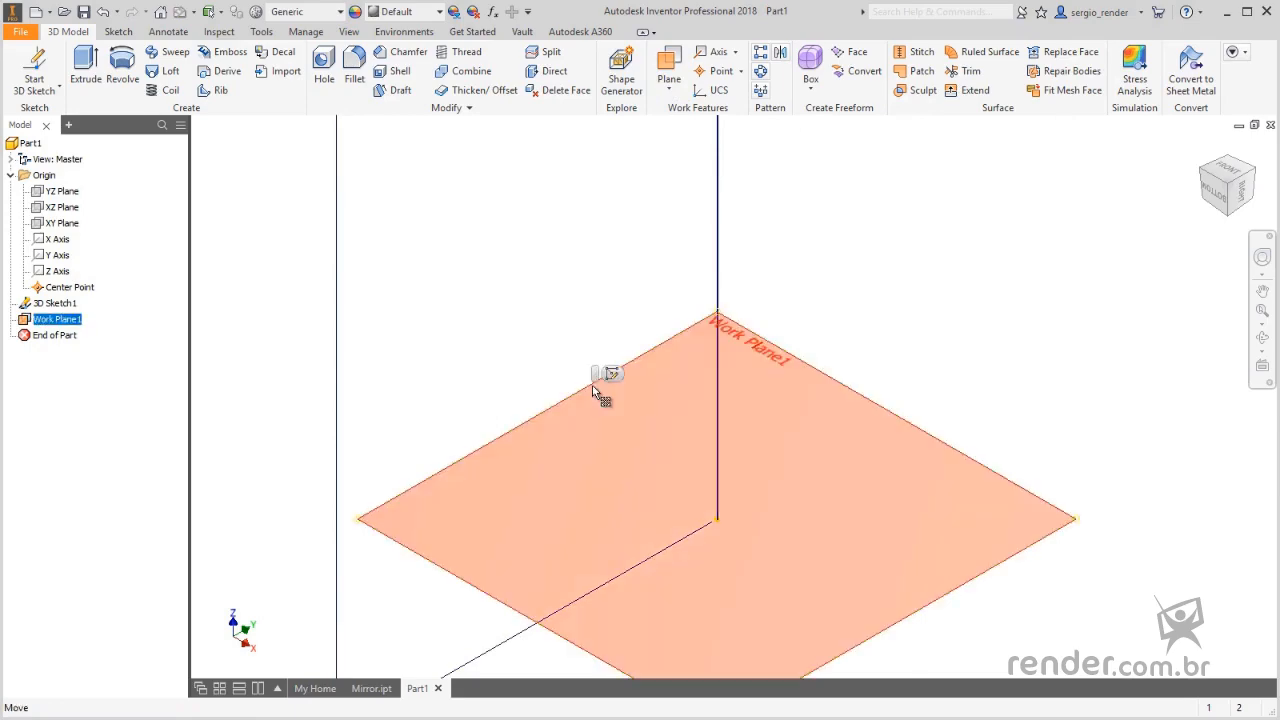
Start a 2D sketch on the new work plane and draw a circle about 6.9 mm in diameter centered on the path's start point.
click(610, 376)
click(620, 382)
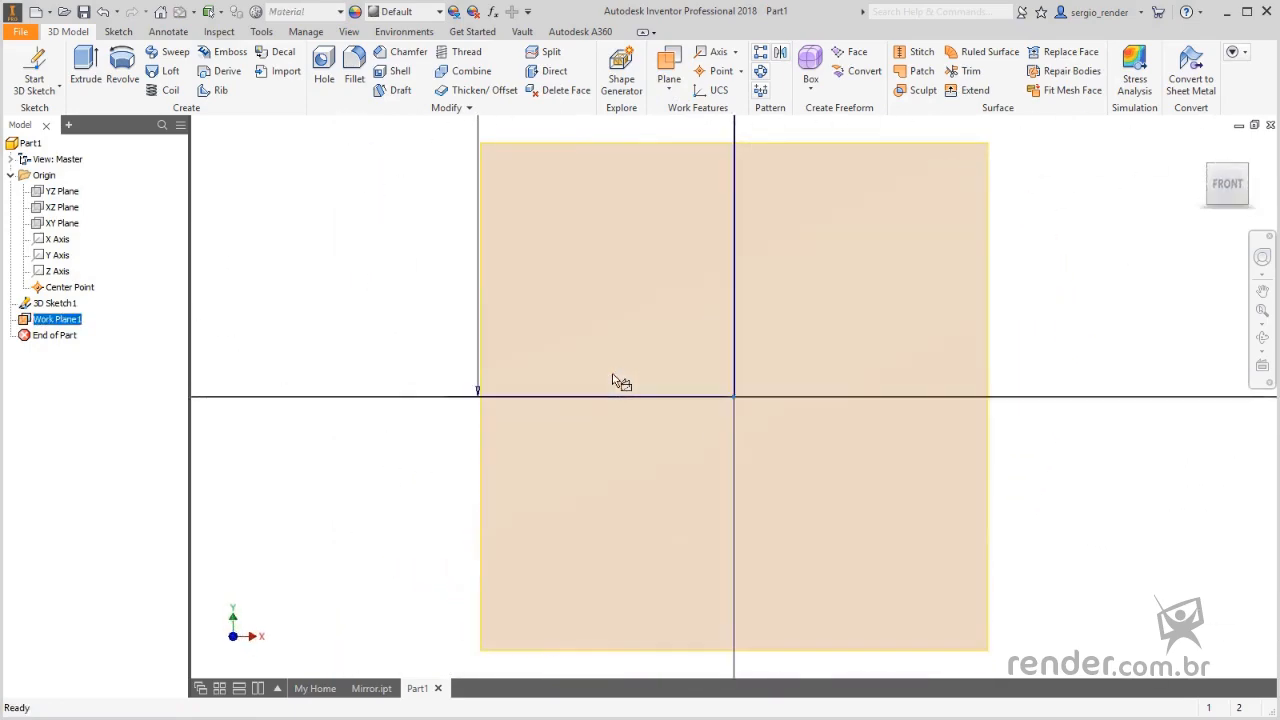
click(122, 68)
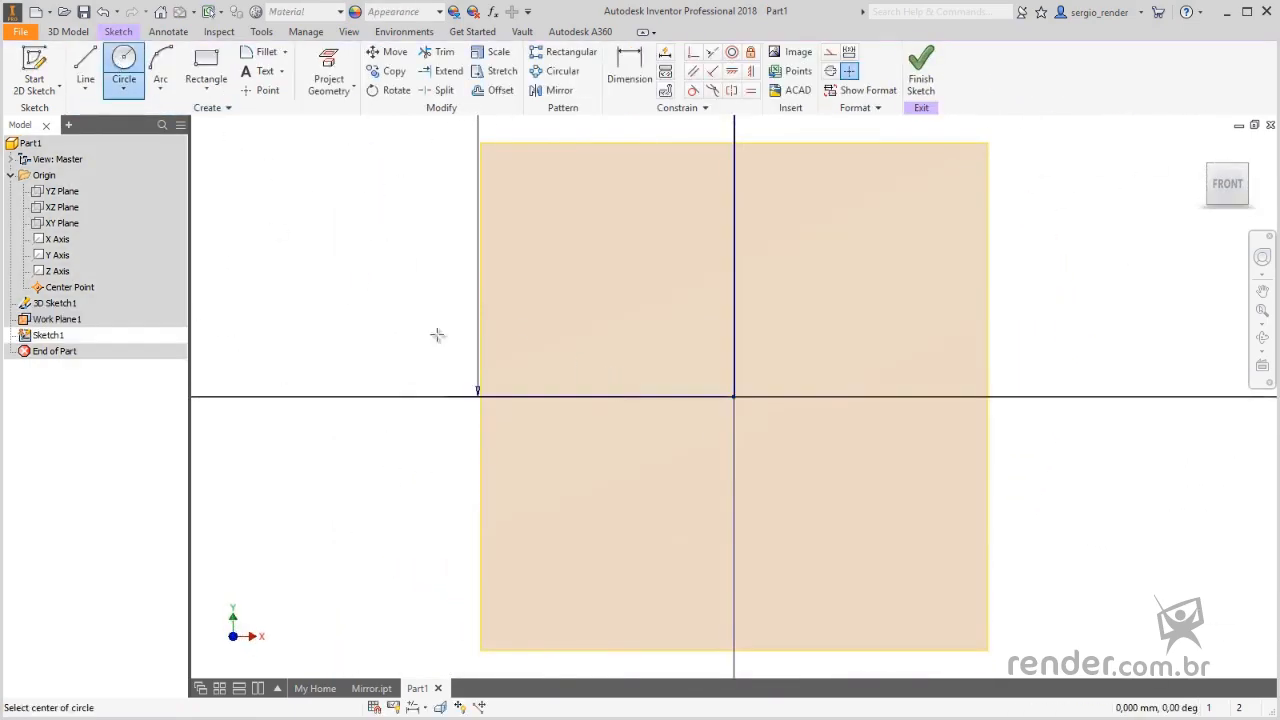
click(734, 397)
click(663, 432)
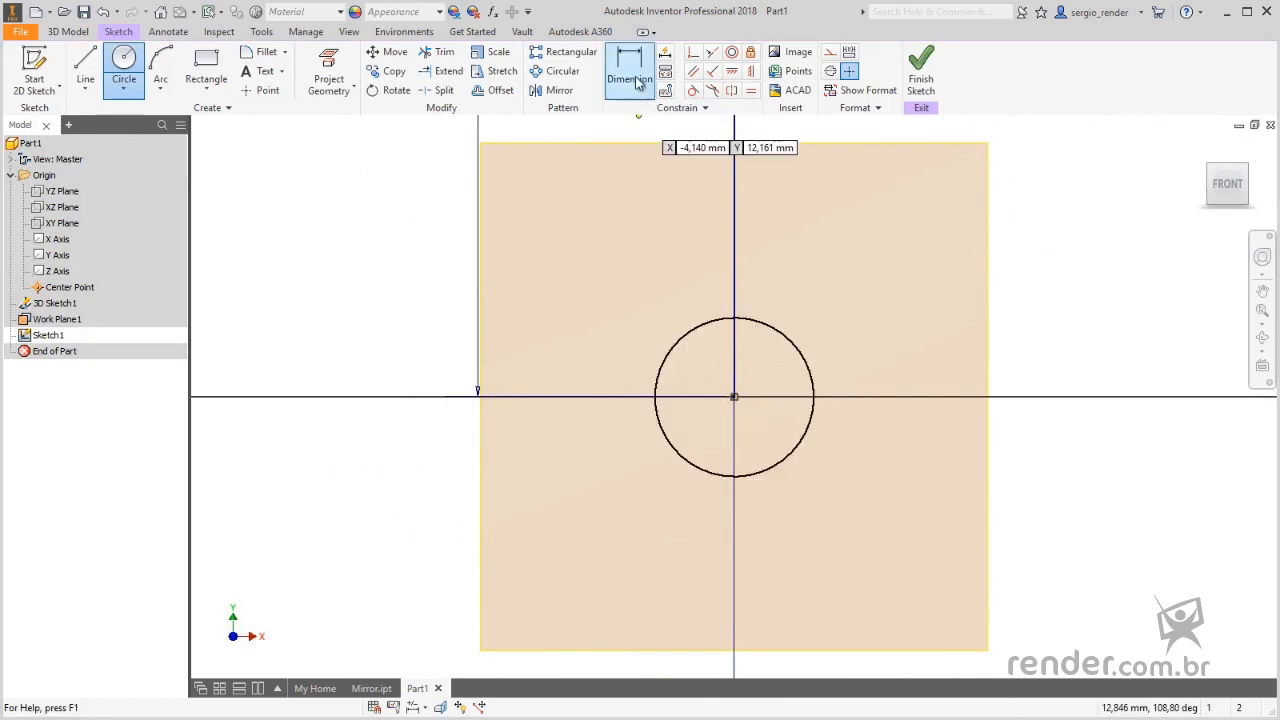
Set the circle's diameter to 8 mm and finish the 2D sketch.
click(629, 70)
click(801, 356)
click(884, 298)
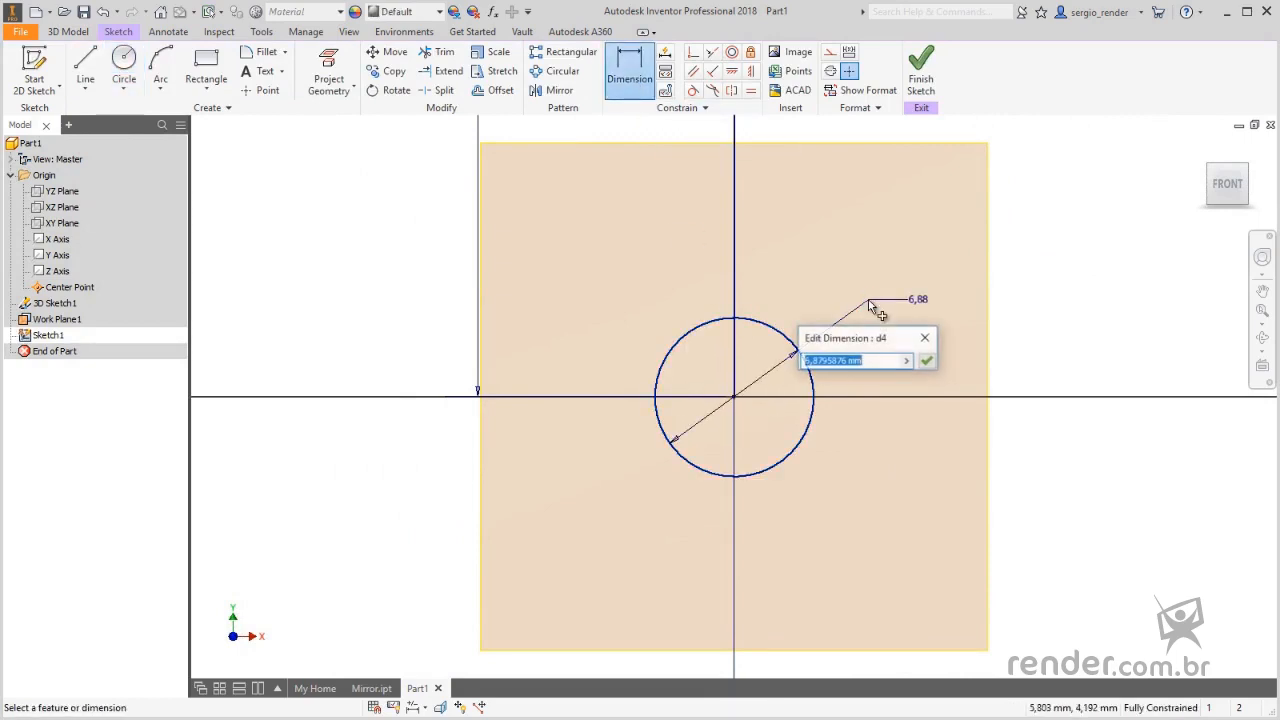
text(8)
key(Return)
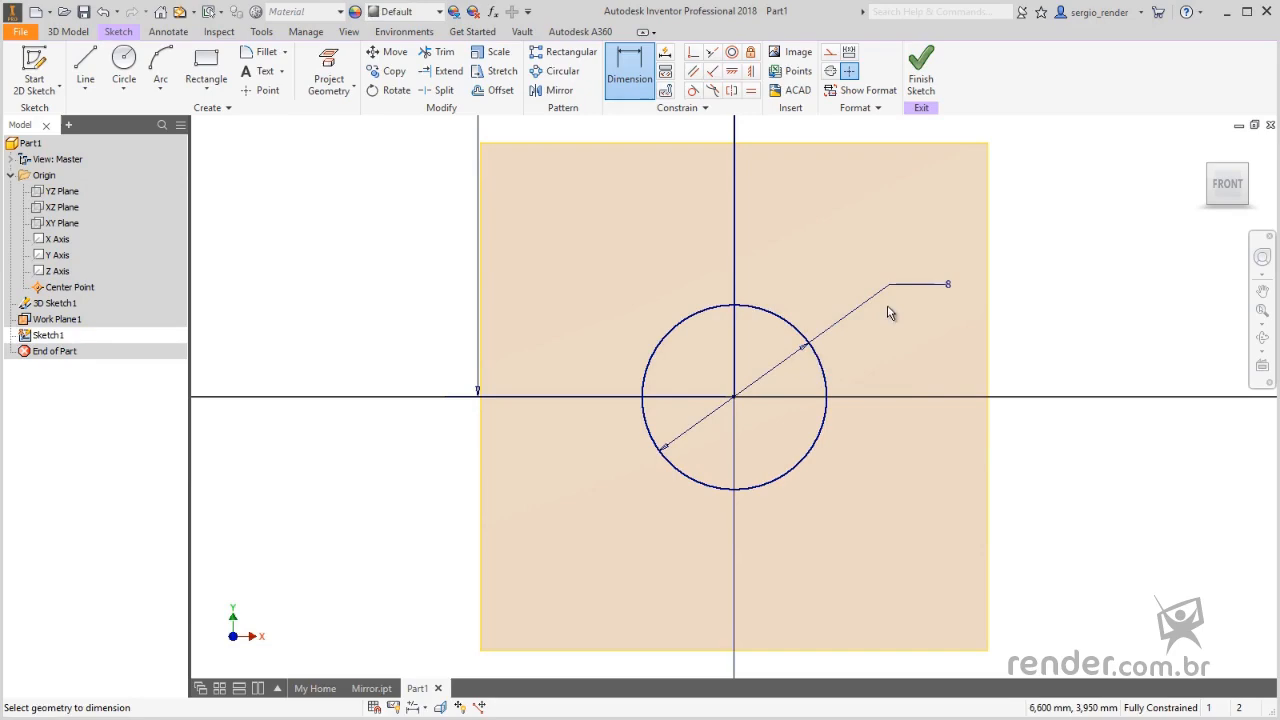
click(920, 68)
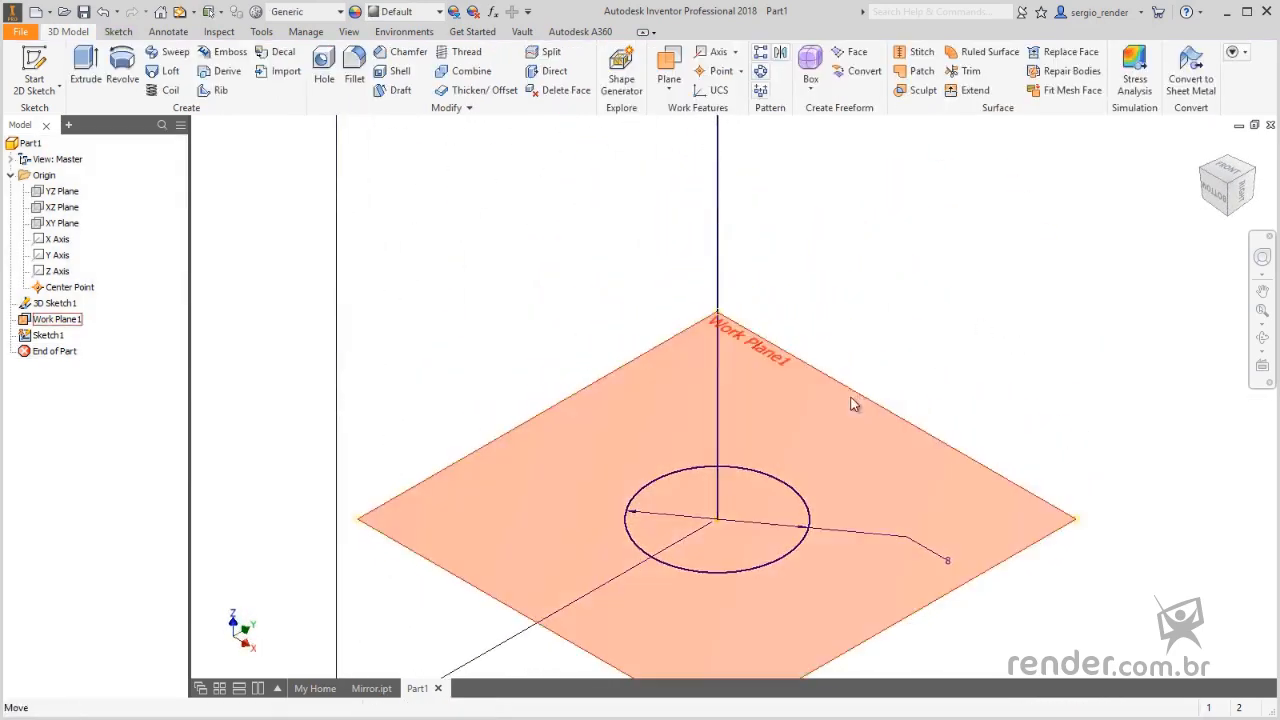
Turn off the visibility of the work plane that holds the circle sketch.
right_click(860, 398)
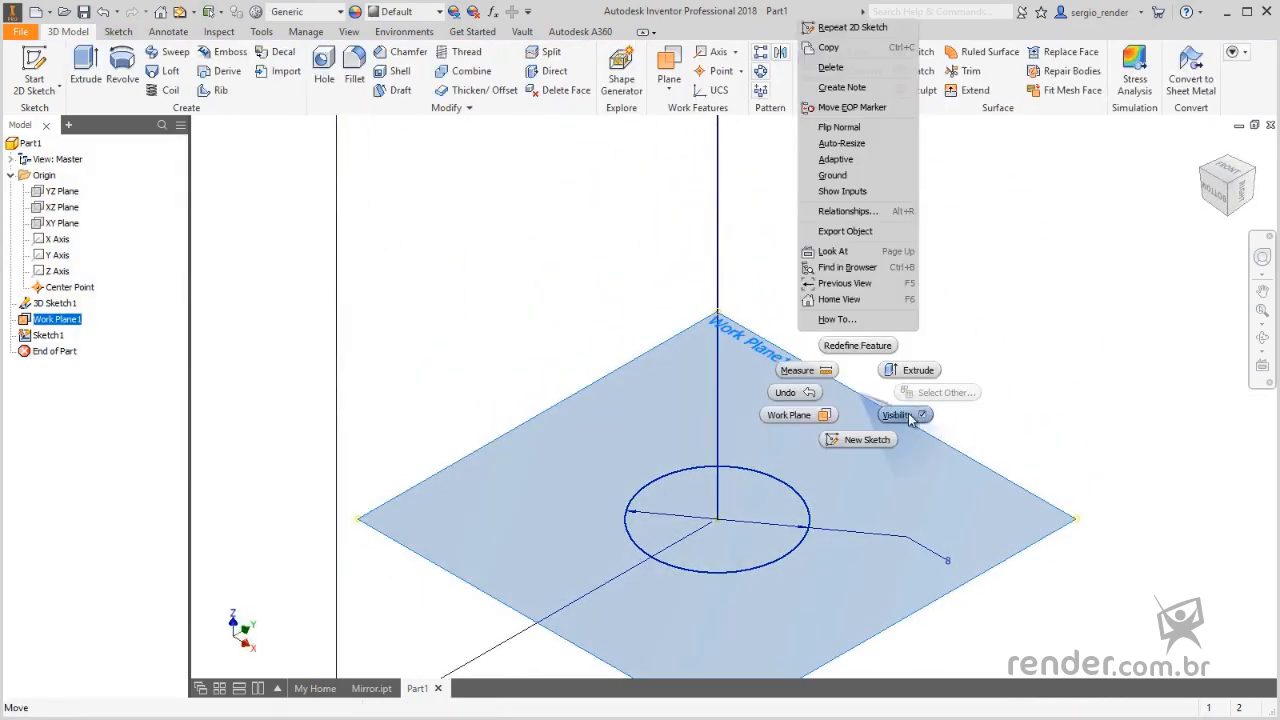
click(894, 413)
scroll(867, 361, up, 2)
scroll(867, 361, up, 3)
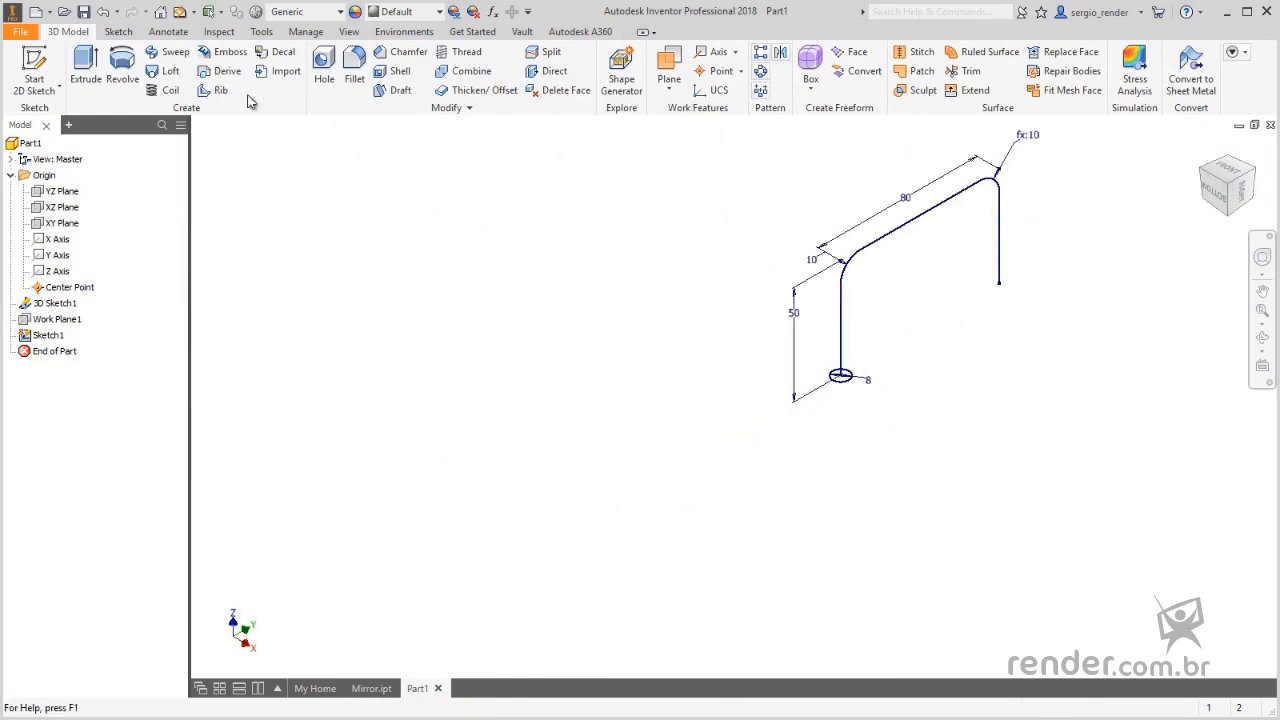
Sweep the 8 mm circle along the whole bent 3D path as a solid, with Path orientation and zero taper and twist.
click(170, 53)
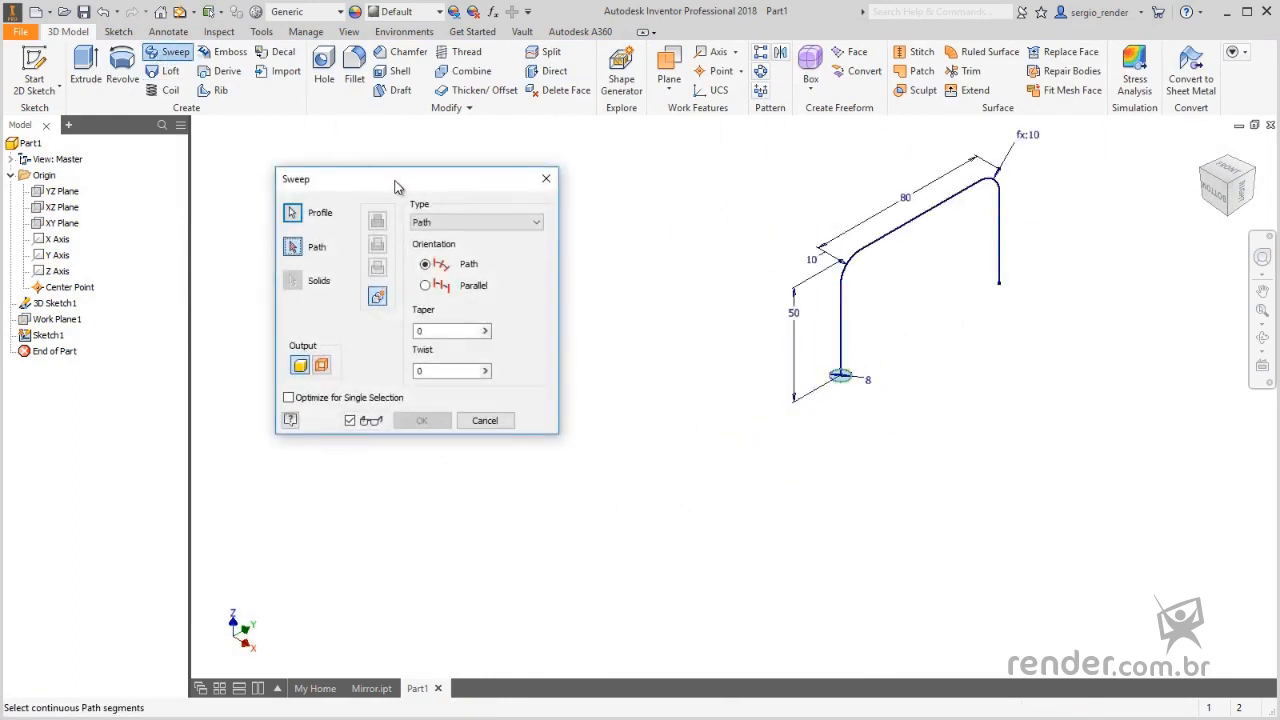
scroll(868, 342, down, 5)
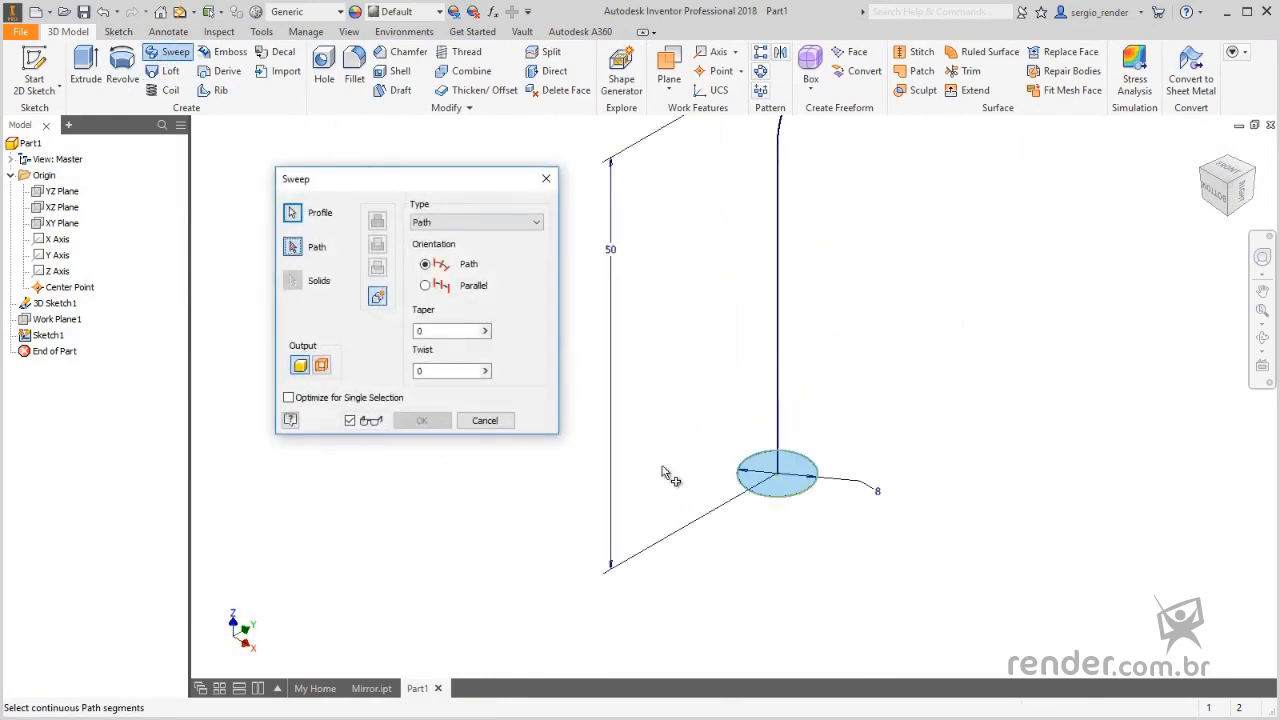
scroll(695, 413, up, 4)
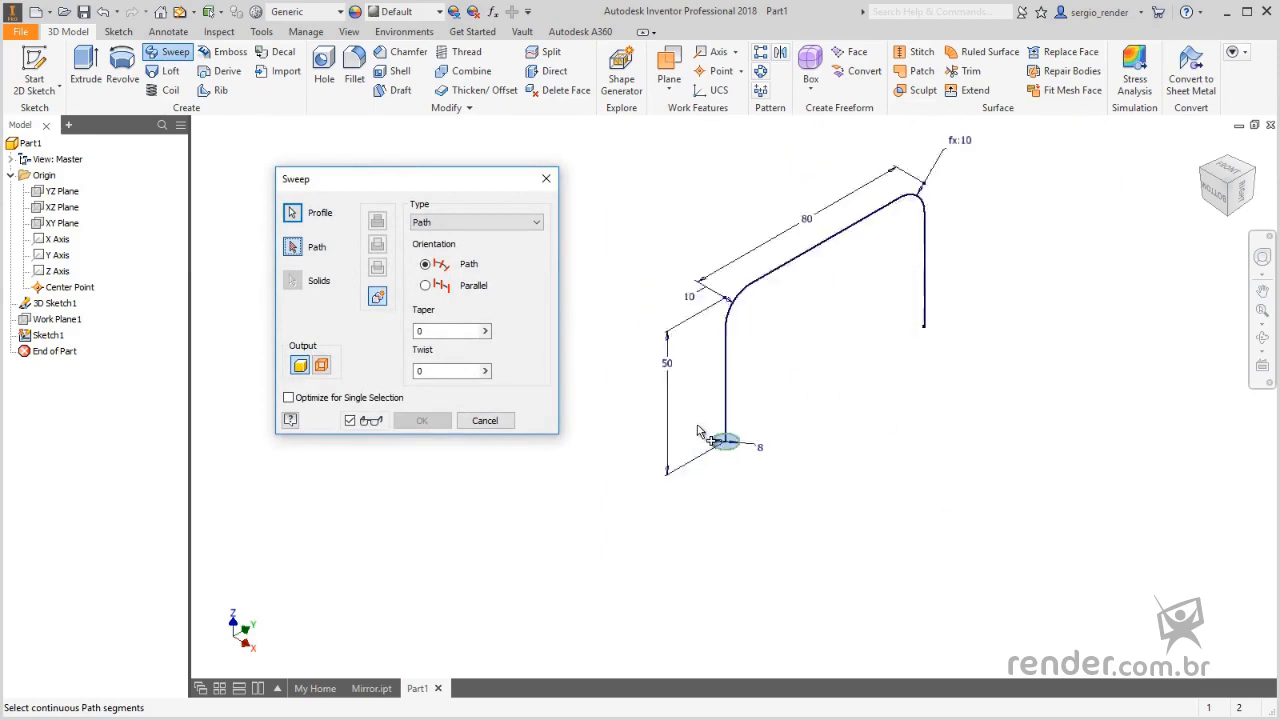
scroll(750, 360, down, 2)
click(729, 329)
click(731, 333)
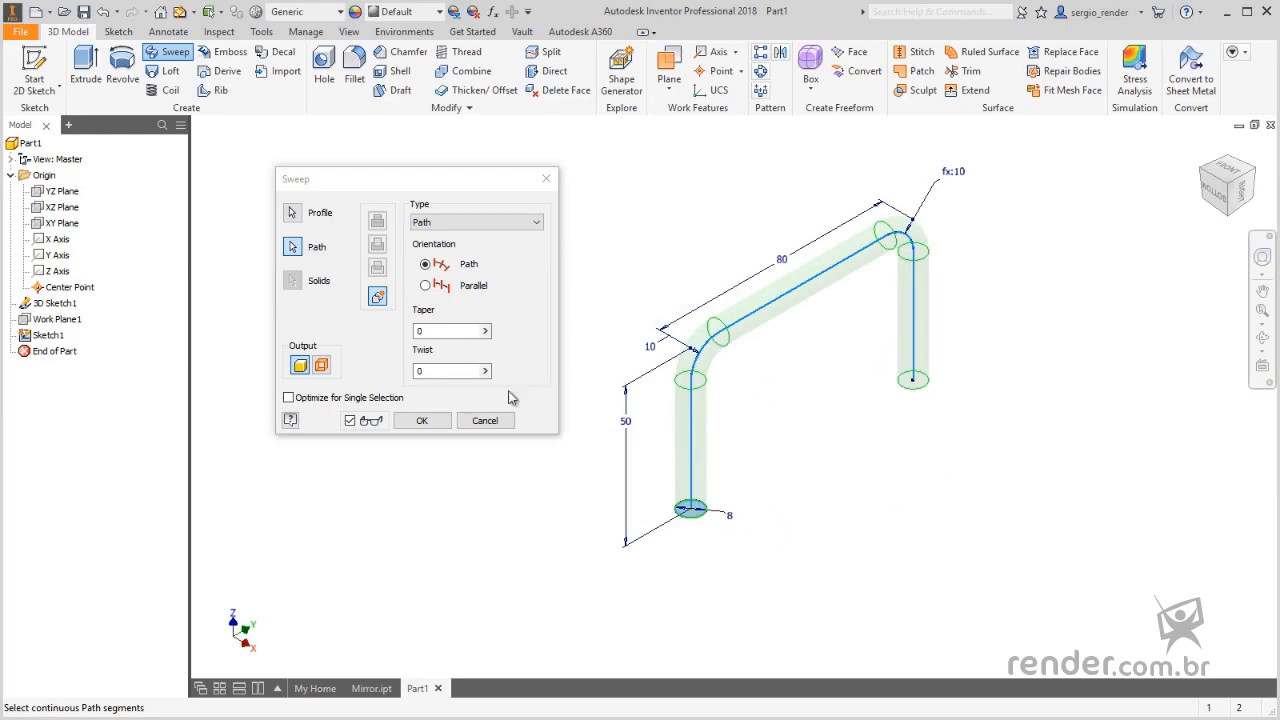
click(422, 420)
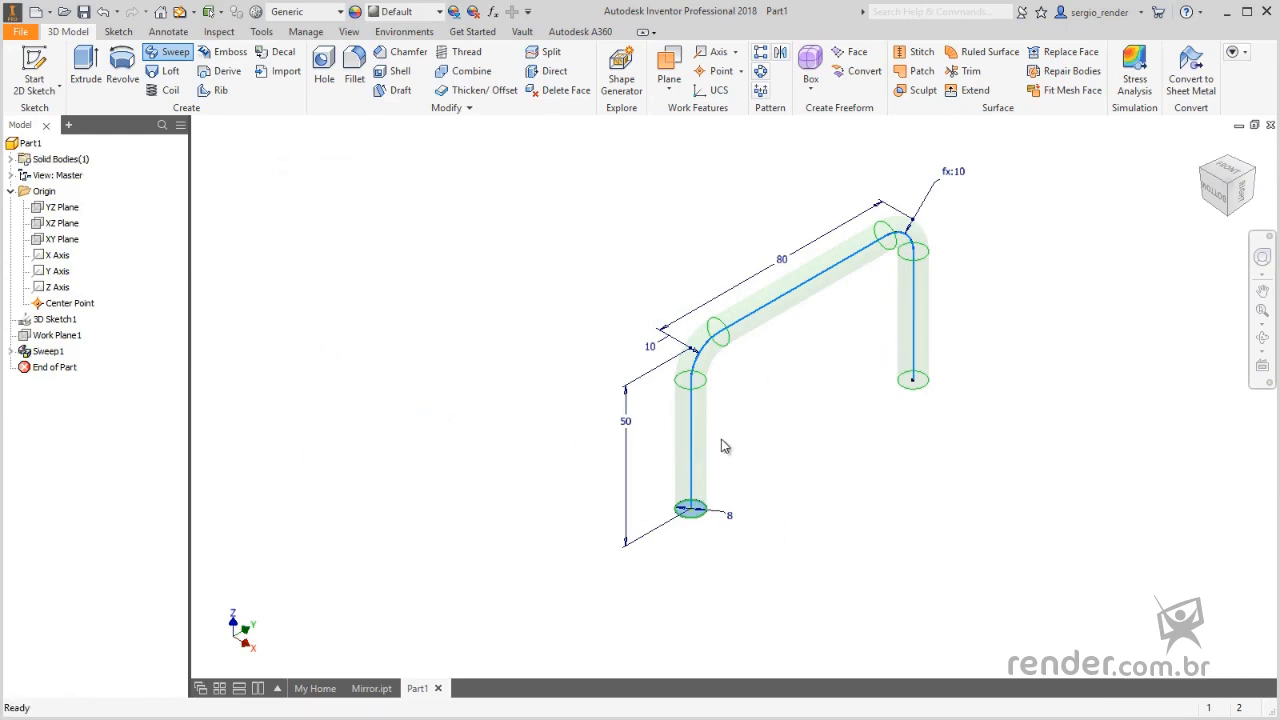
scroll(828, 381, up, 3)
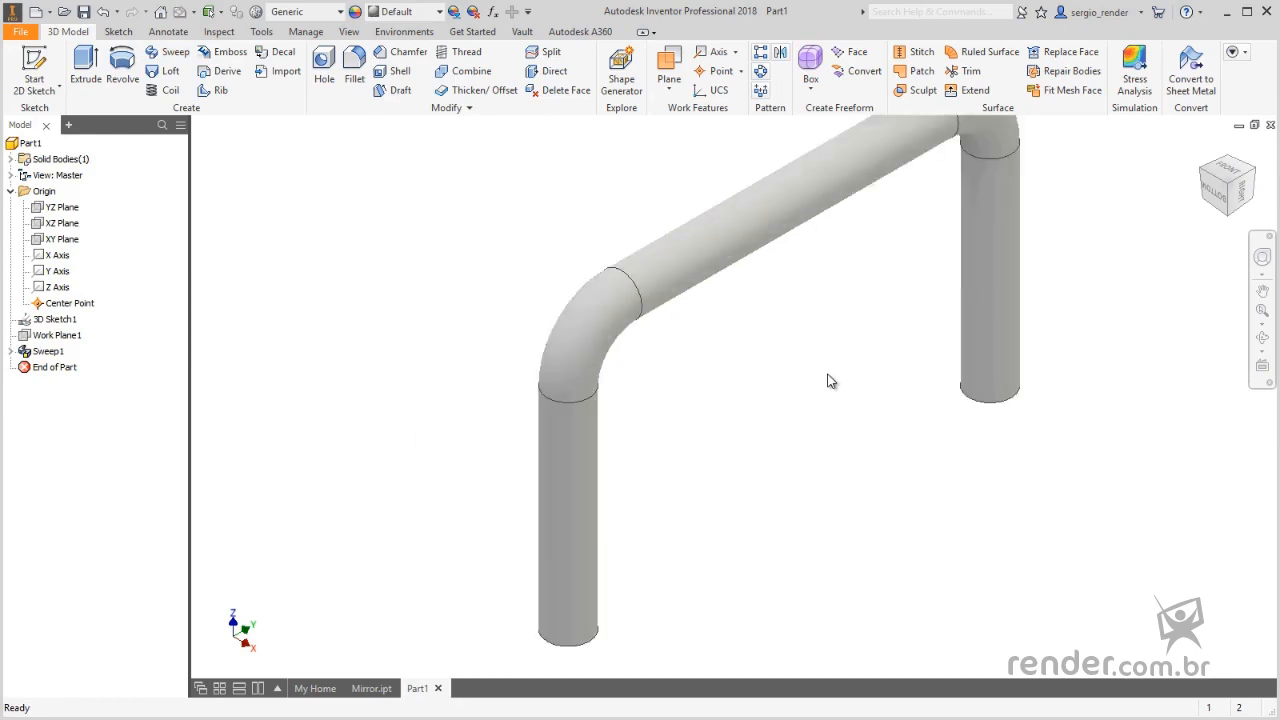
mouse_move(737, 446)
shift+middle_down()
mouse_move(737, 394)
mouse_move(760, 354)
mouse_move(683, 443)
mouse_move(728, 460)
shift+middle_up()
scroll(731, 467, down, 3)
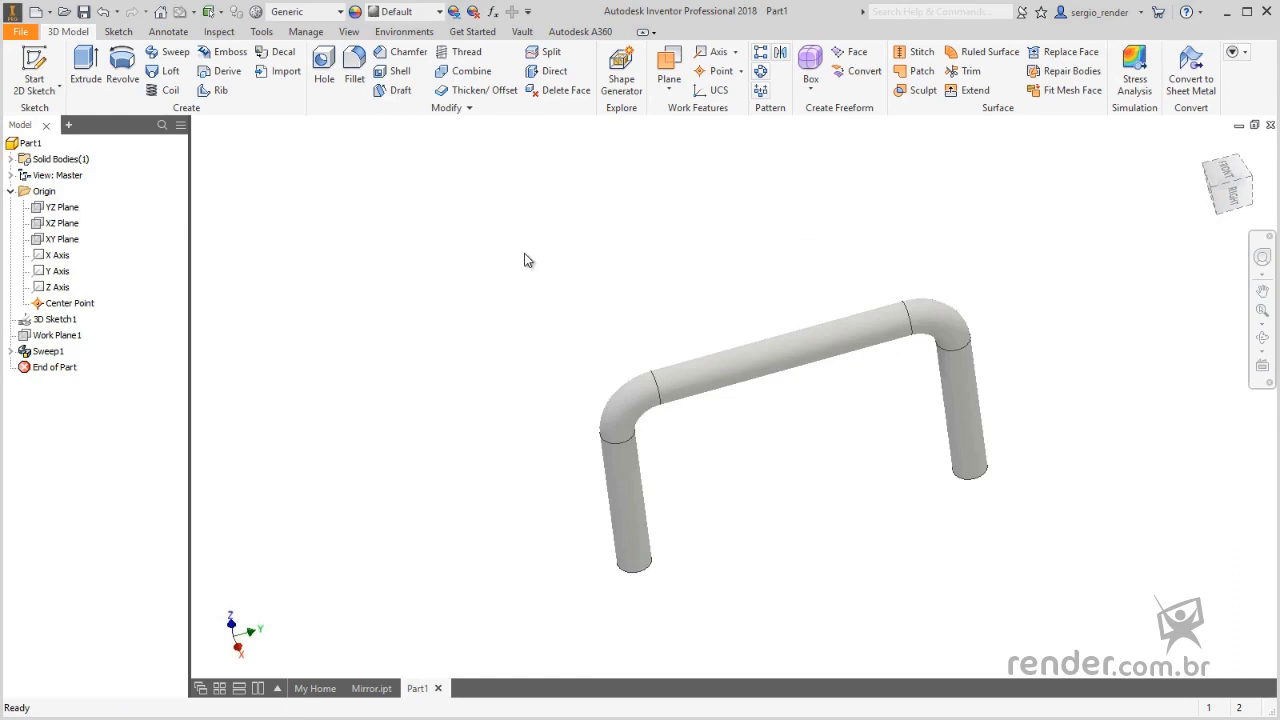
key(F6)
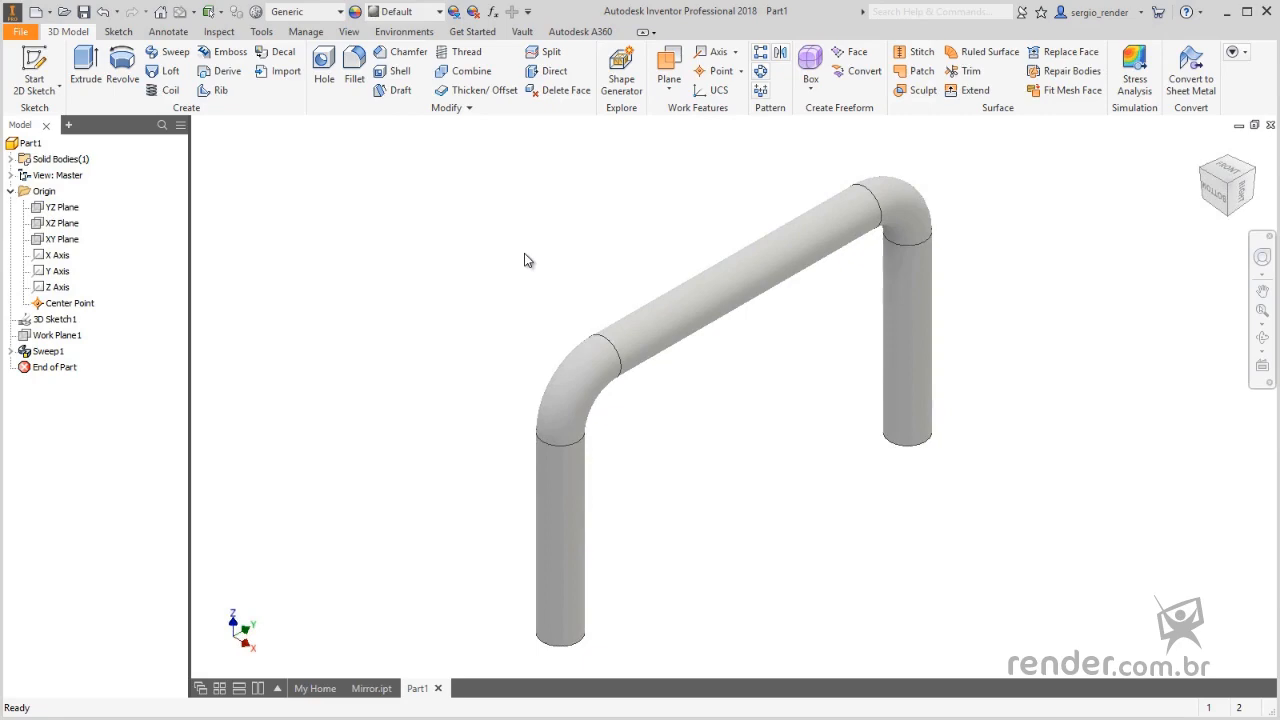